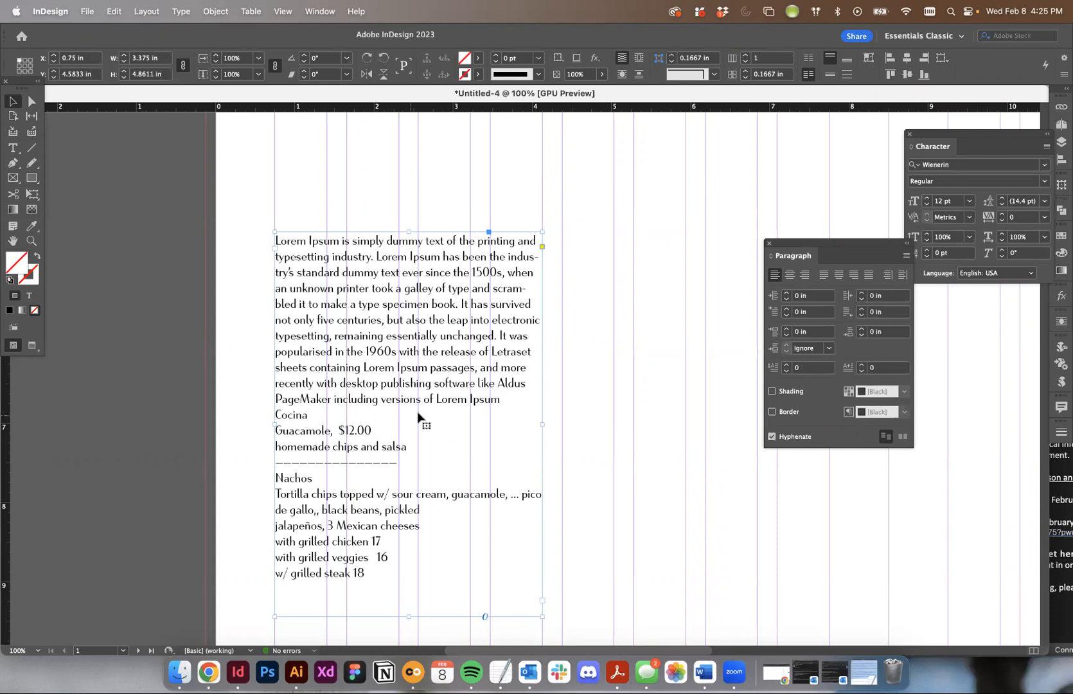
# - Insert an empty line between the Lorem Ipsum paragraph and the Cocina menu text
pyautogui.doubleClick(308, 415)
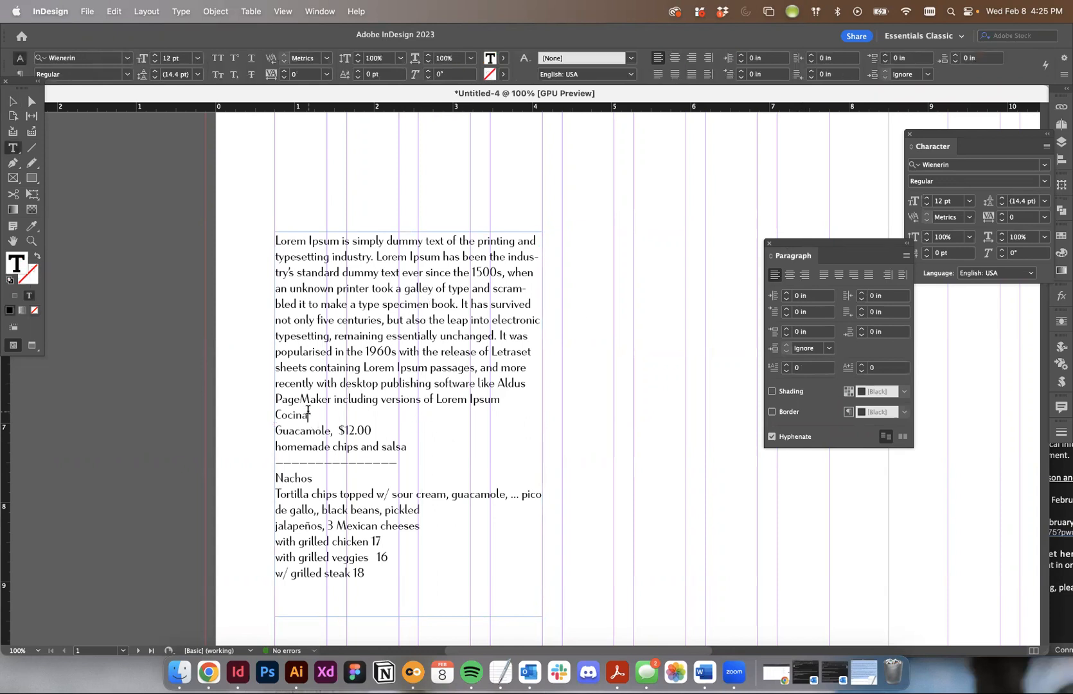
pyautogui.click(275, 414)
pyautogui.press('Return')
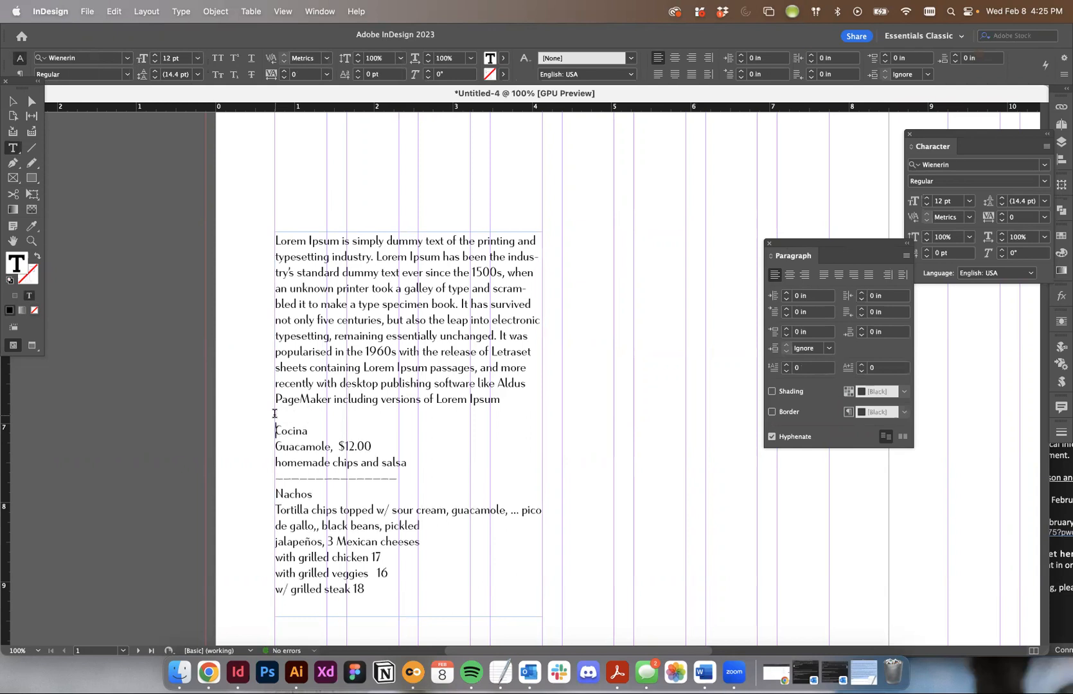
# - Turn off hyphenation for all the text in the frame
pyautogui.moveTo(284, 431); pyautogui.dragTo(339, 609)
pyautogui.scroll(-3, 426, 265)
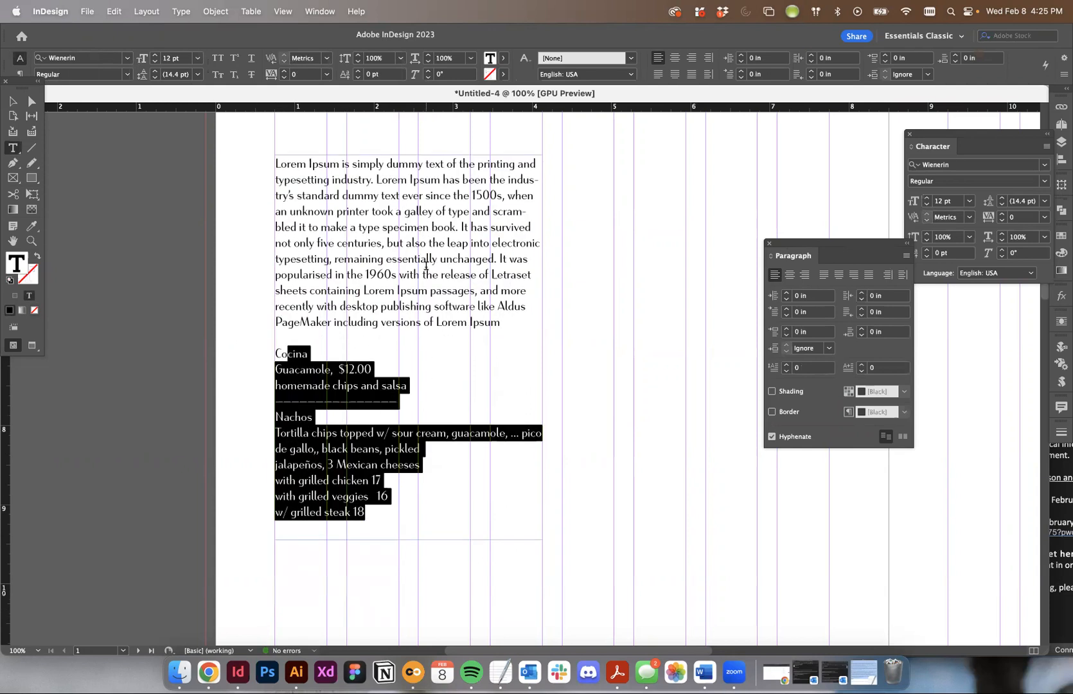
pyautogui.click(459, 254)
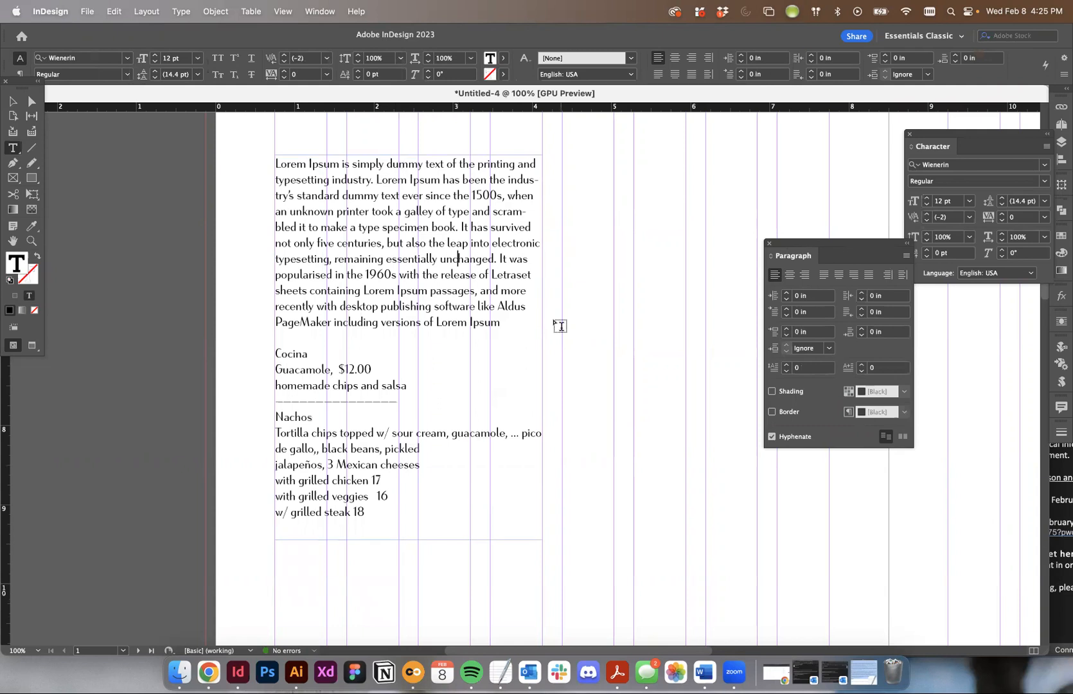
pyautogui.press('super+a')
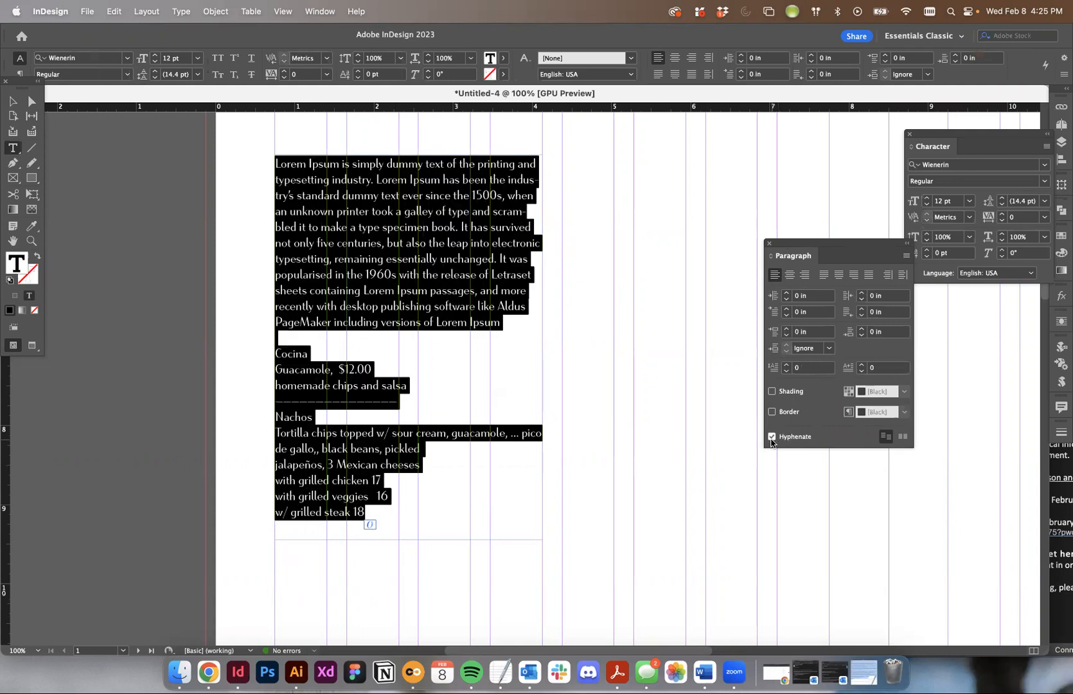
pyautogui.click(771, 436)
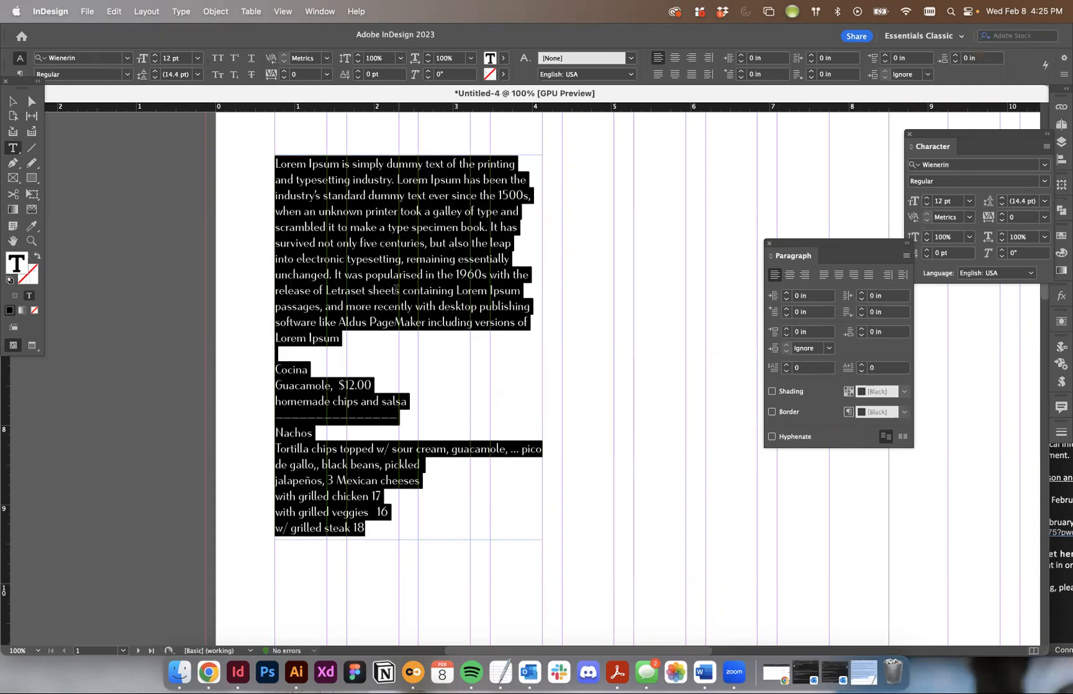
# - Shorten the Lorem Ipsum paragraph so that it ends with "desktop publishing."
pyautogui.click(396, 290)
pyautogui.moveTo(338, 337); pyautogui.dragTo(228, 320)
pyautogui.press('BackSpace')
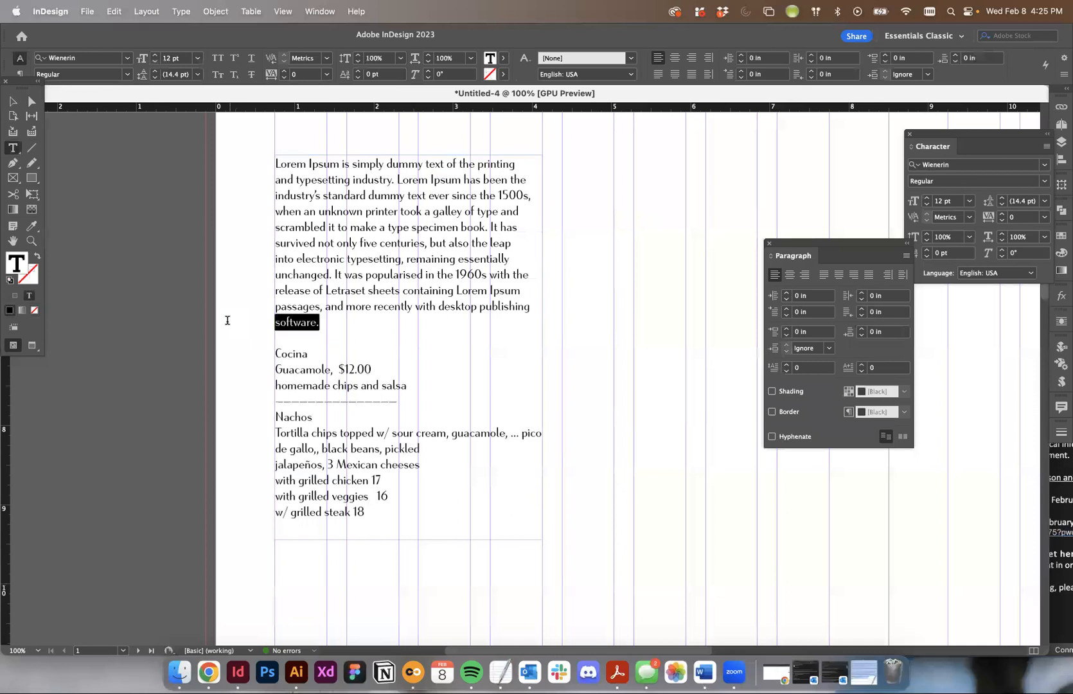
pyautogui.press('BackSpace')
pyautogui.press('BackSpace')
pyautogui.press('BackSpace')
pyautogui.press('BackSpace')
pyautogui.write('ng/')
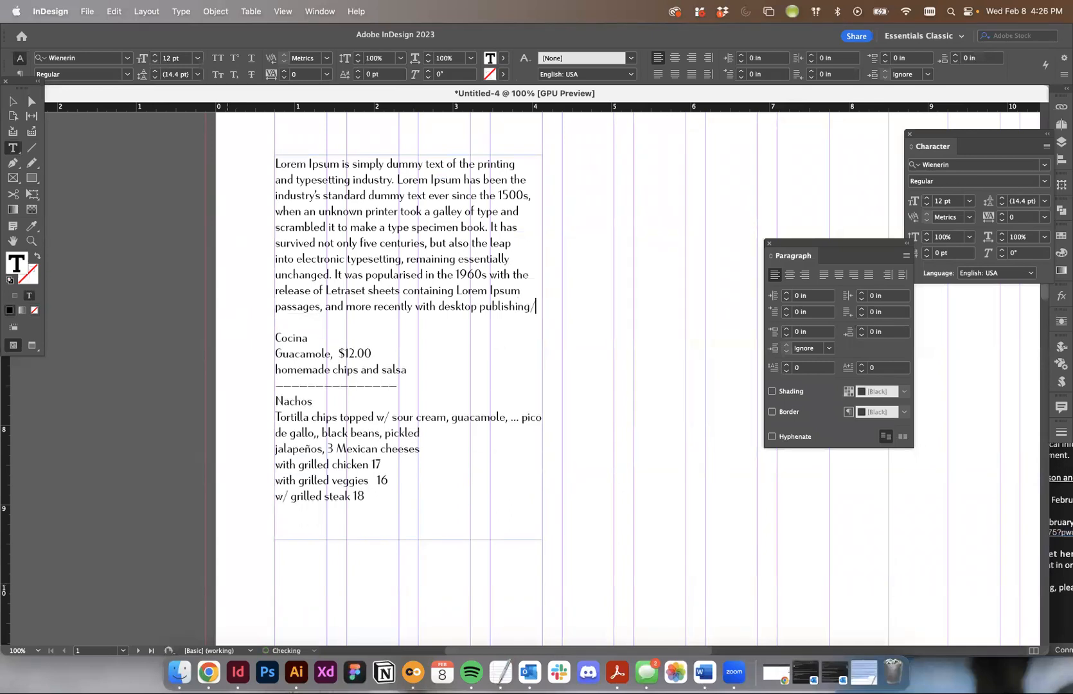
pyautogui.press('BackSpace')
pyautogui.write('.')
pyautogui.press('Escape')
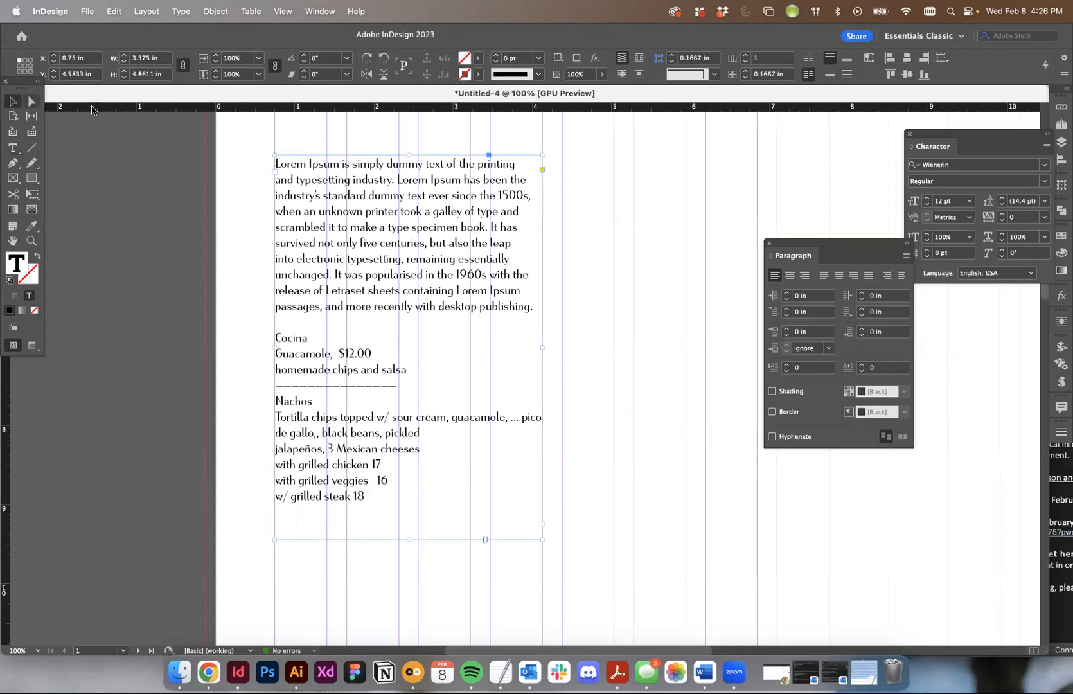
# - Show the Tabs ruler above the text frame and place the Paragraph settings beside it
pyautogui.scroll(3, 404, 154)
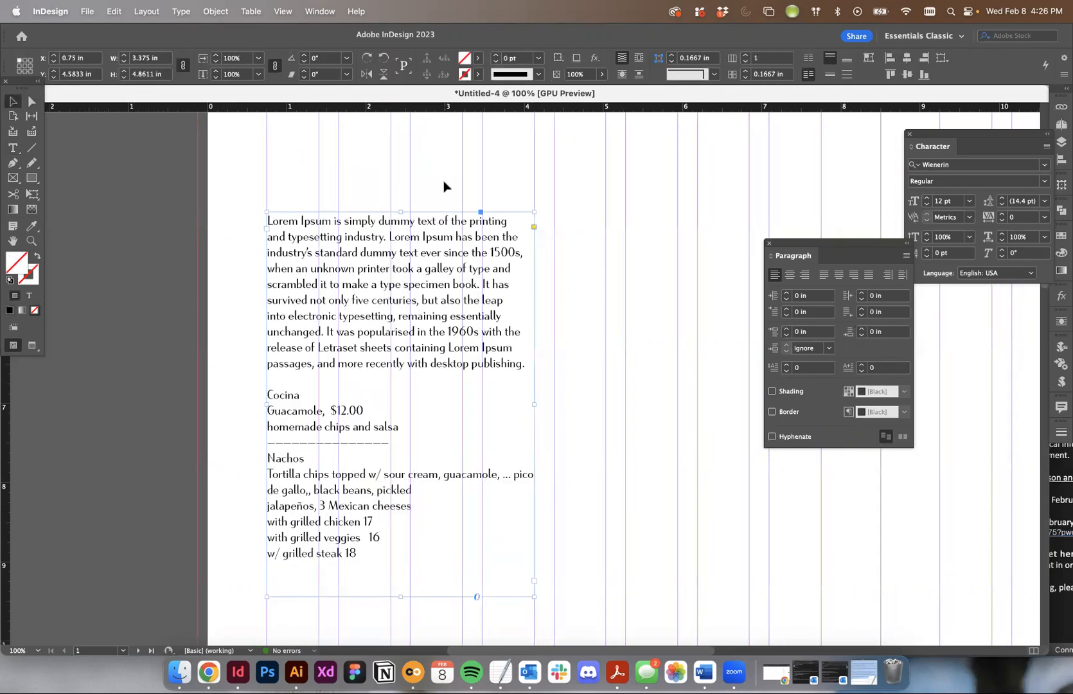
pyautogui.press('super+shift+t')
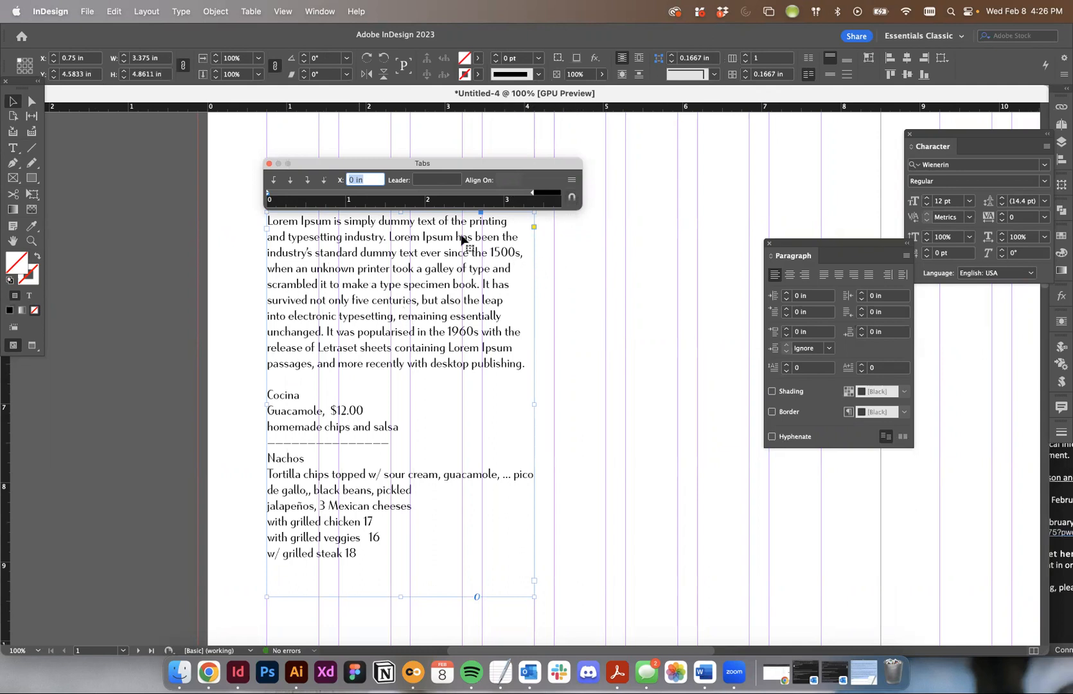
pyautogui.moveTo(840, 251); pyautogui.dragTo(673, 172)
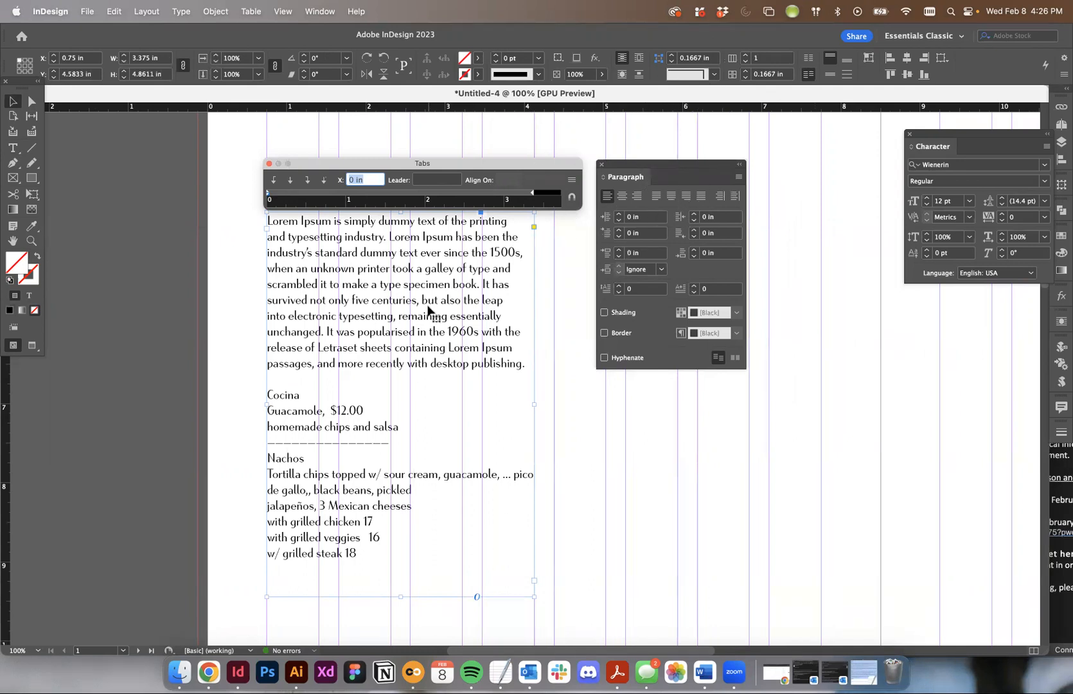
# - Apply a Bullets list type to the menu lines from Cocina to w/ grilled steak 18, keeping the default bullet character
pyautogui.doubleClick(288, 390)
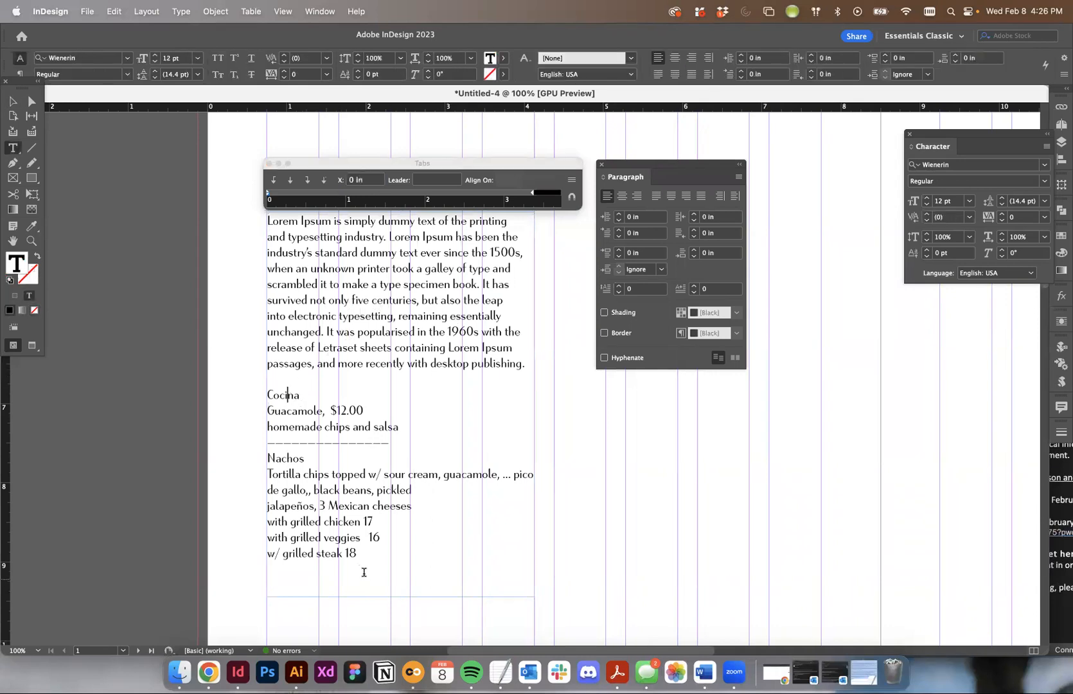
pyautogui.moveTo(366, 553); pyautogui.dragTo(212, 388)
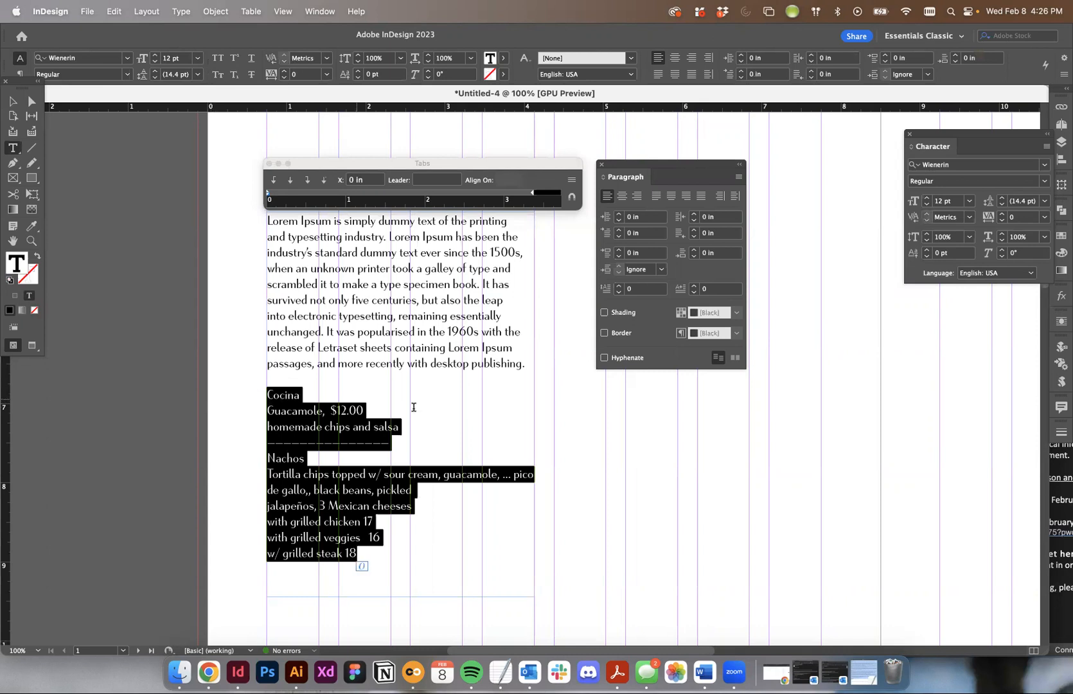
pyautogui.moveTo(408, 316); pyautogui.dragTo(410, 332)
pyautogui.moveTo(363, 555); pyautogui.dragTo(250, 395)
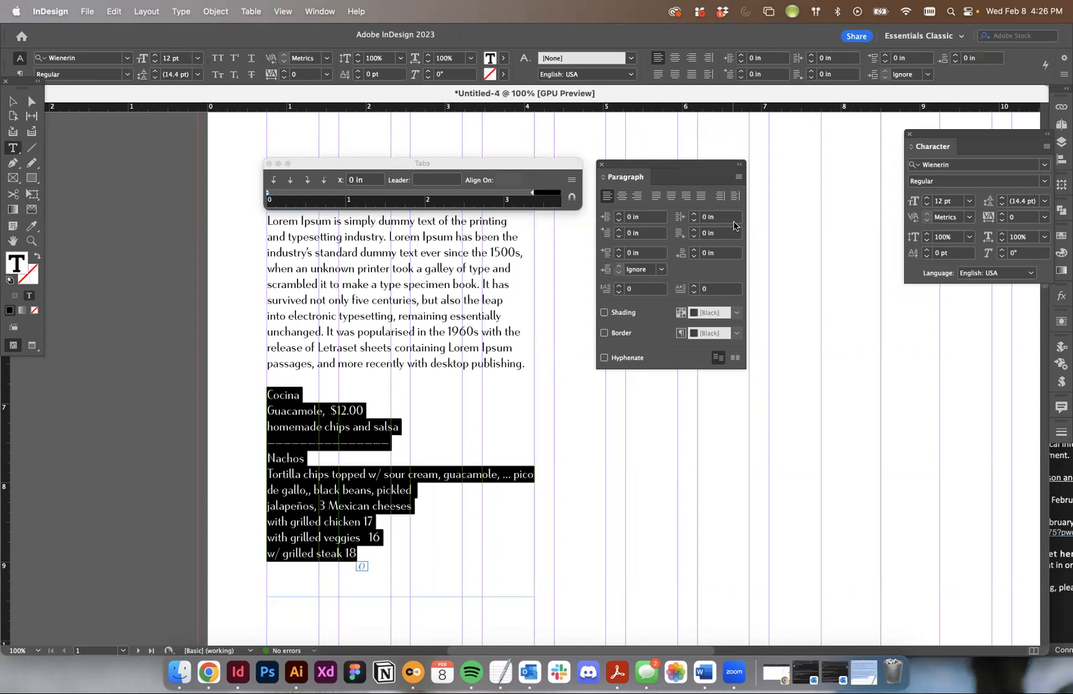
pyautogui.click(739, 178)
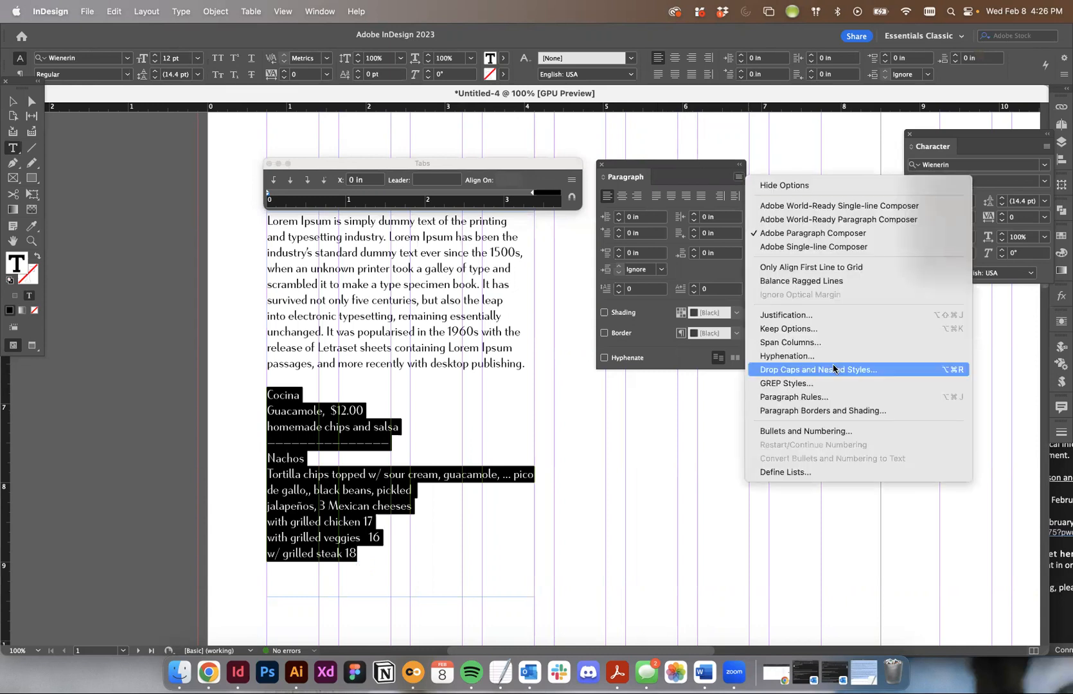
pyautogui.click(832, 431)
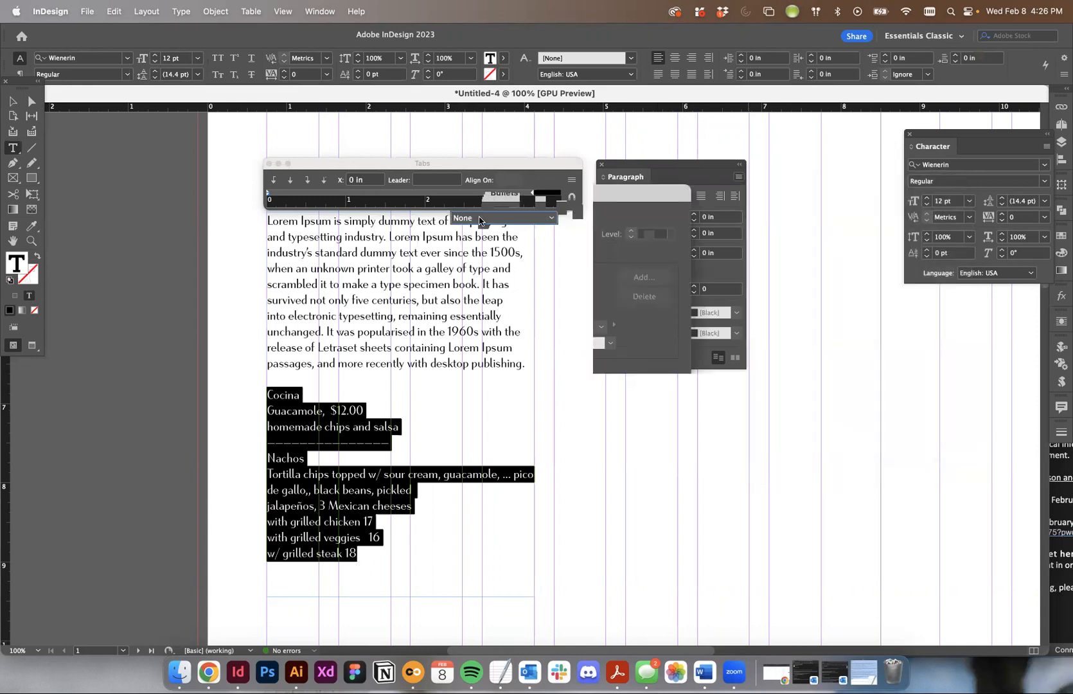
pyautogui.click(489, 218)
pyautogui.click(485, 245)
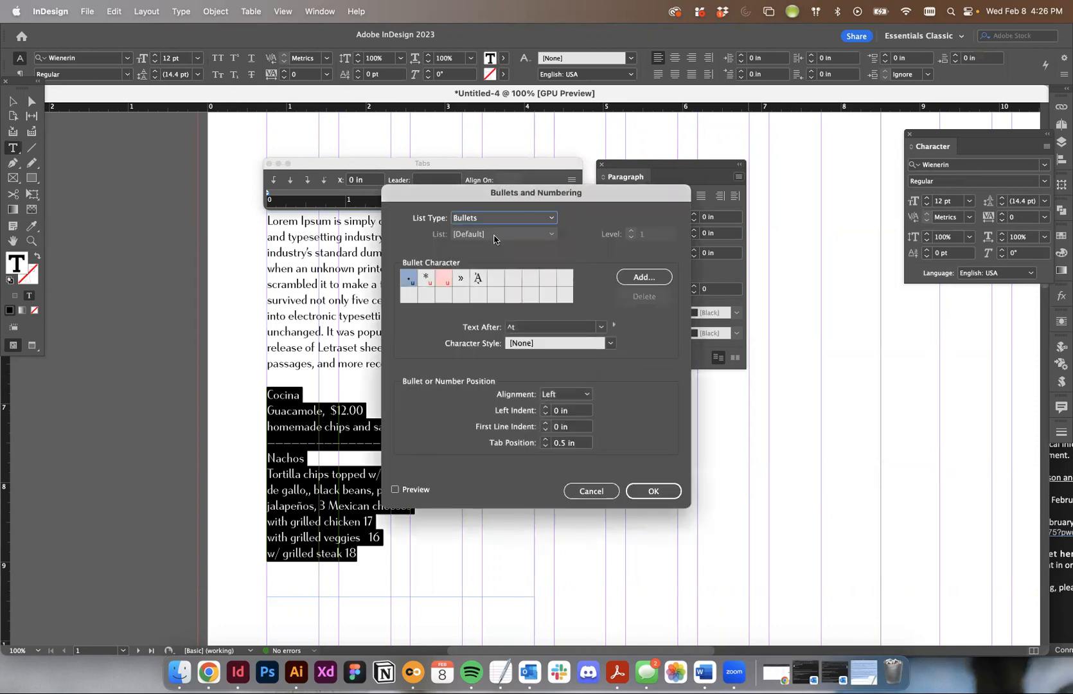
pyautogui.click(653, 490)
pyautogui.click(344, 490)
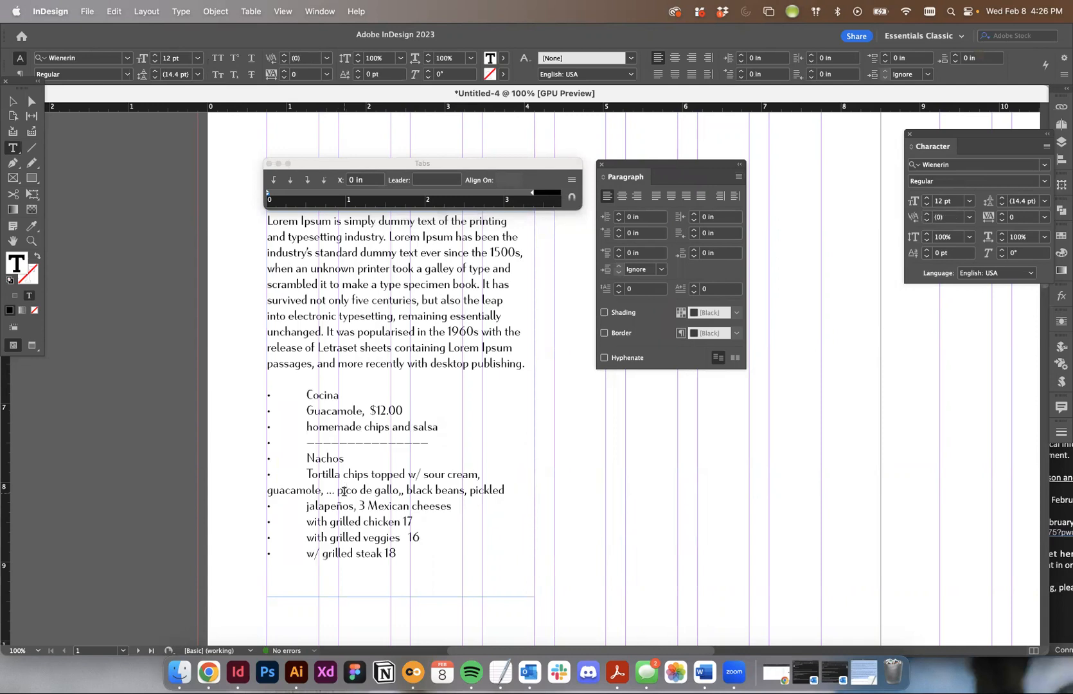
pyautogui.click(272, 392)
pyautogui.moveTo(280, 490); pyautogui.dragTo(306, 490)
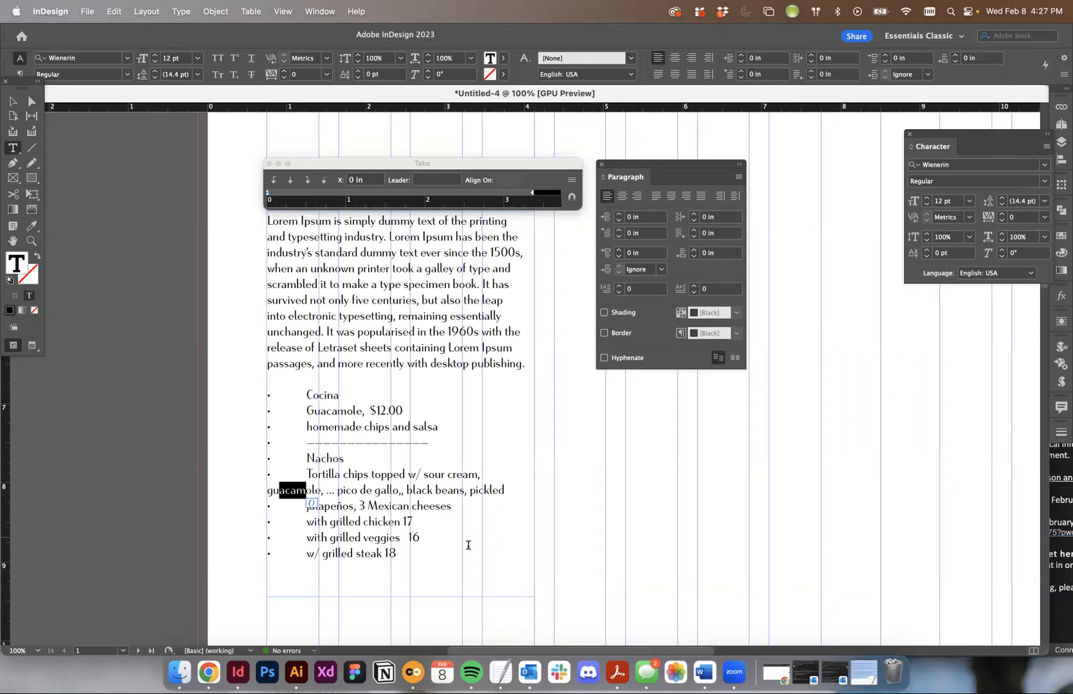
pyautogui.click(460, 555)
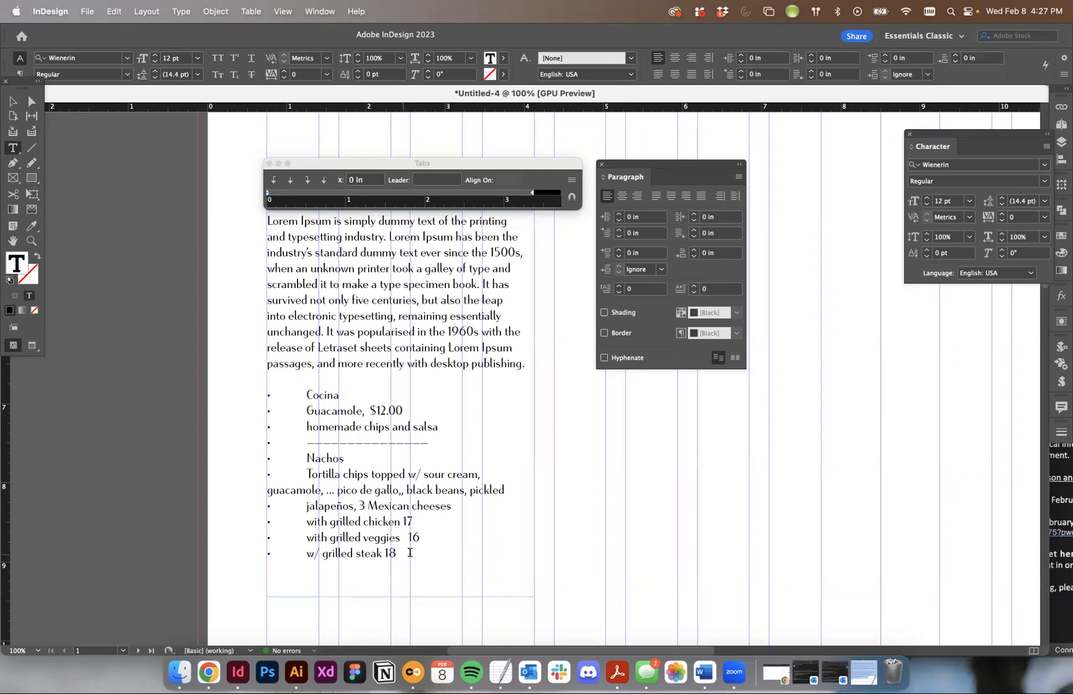
# - Set the left indent of the whole bulleted menu list to 0.25 in on the Tabs ruler
pyautogui.moveTo(431, 552); pyautogui.dragTo(237, 395)
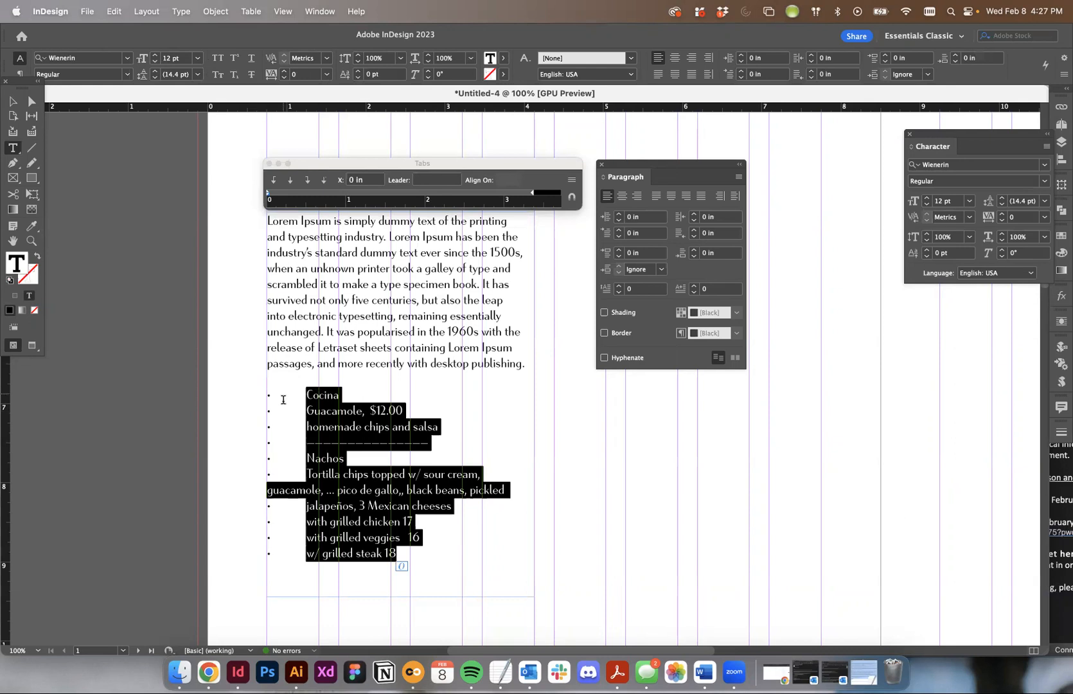
pyautogui.moveTo(417, 566); pyautogui.dragTo(195, 402)
pyautogui.moveTo(267, 196); pyautogui.dragTo(290, 195)
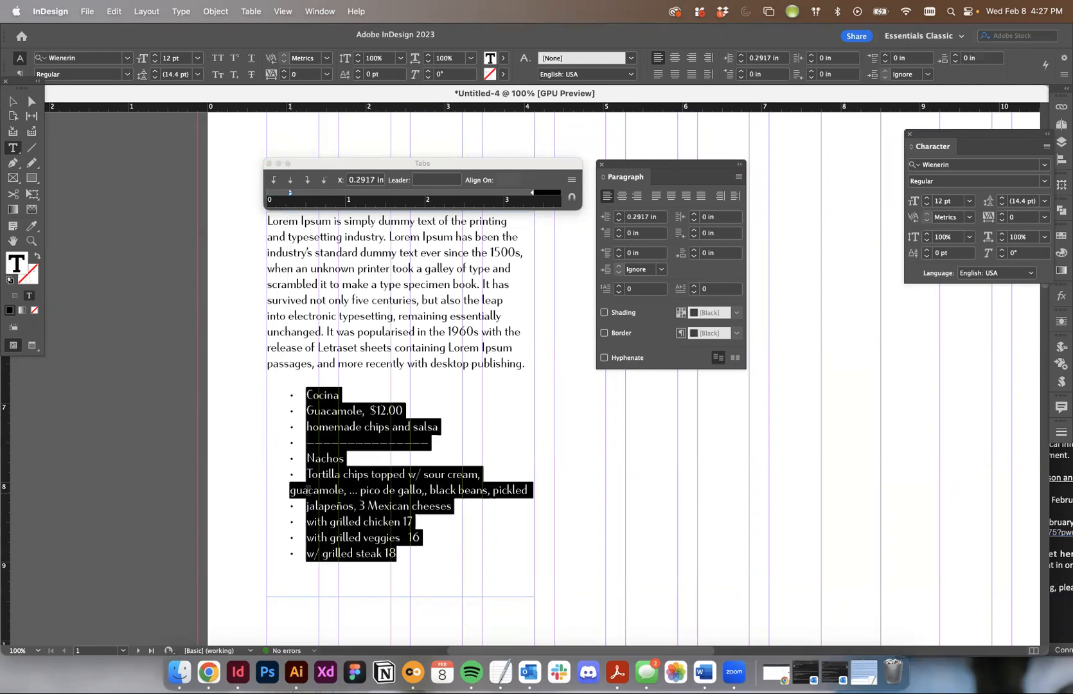
pyautogui.moveTo(290, 196)
pyautogui.mouseDown()
pyautogui.moveTo(325, 195)
pyautogui.moveTo(287, 197)
pyautogui.mouseUp()
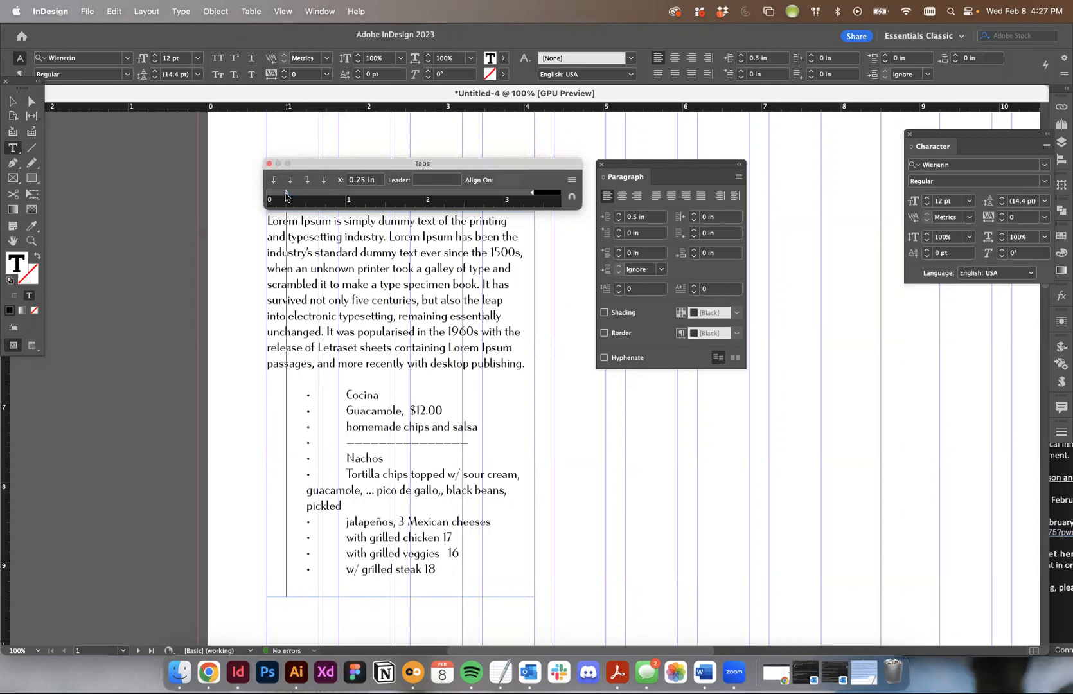
pyautogui.moveTo(286, 196); pyautogui.dragTo(286, 196)
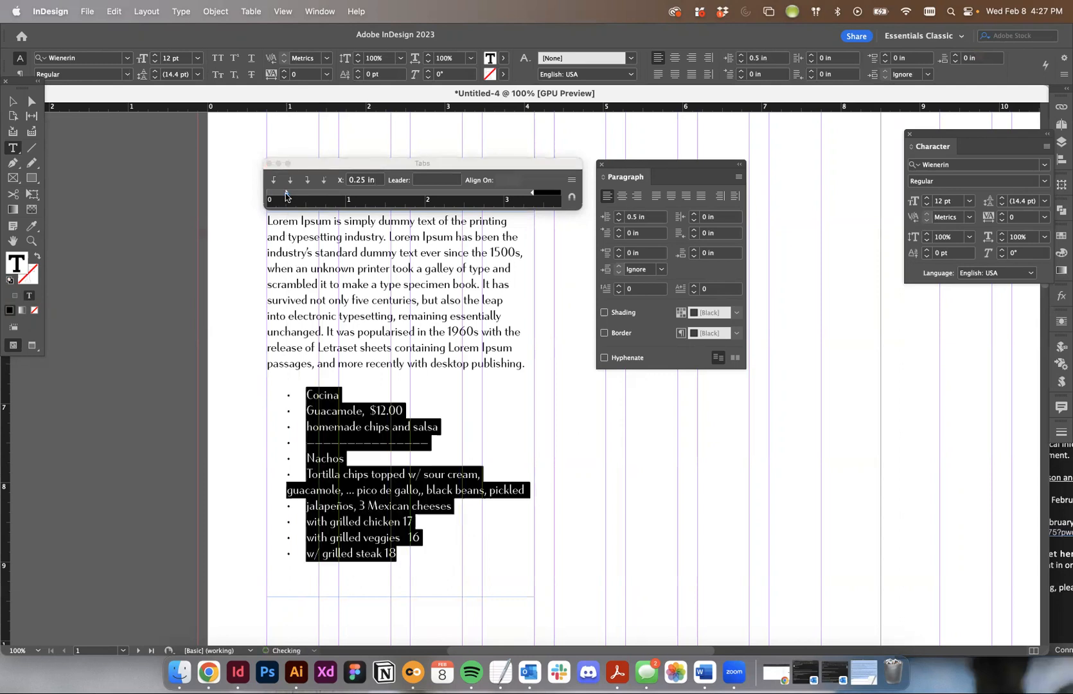
pyautogui.click(286, 195)
pyautogui.click(286, 196)
pyautogui.moveTo(287, 196); pyautogui.dragTo(286, 196)
pyautogui.click(287, 196)
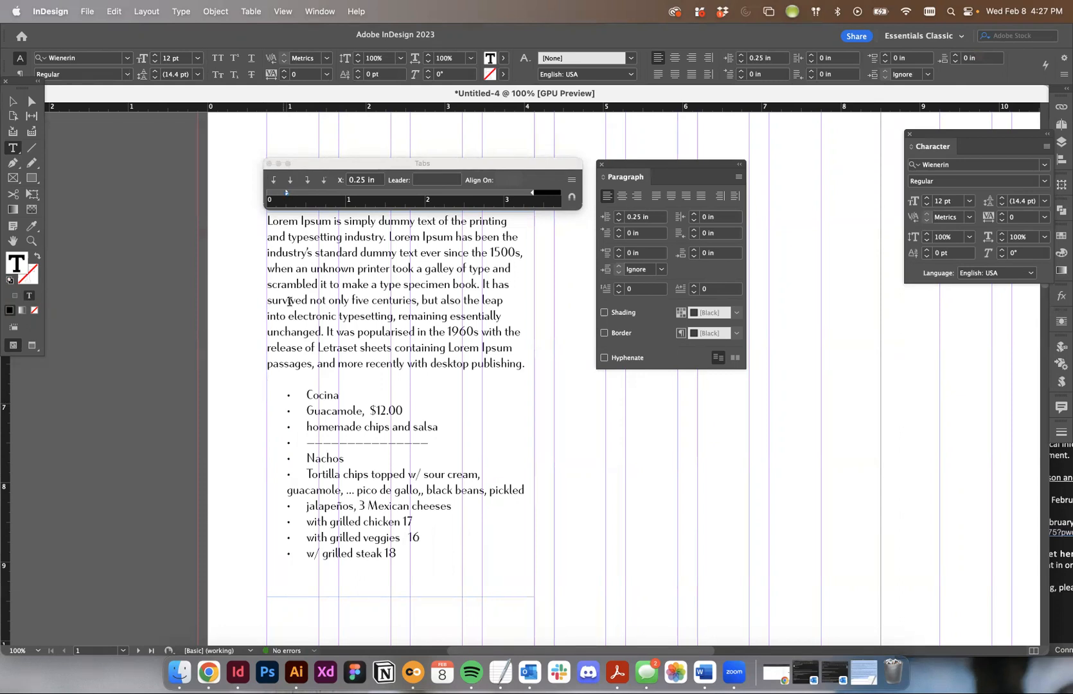
# - Set the first-line indent of the bulleted menu list to -0.25 in so the bullets hang beside the text
pyautogui.click(287, 192)
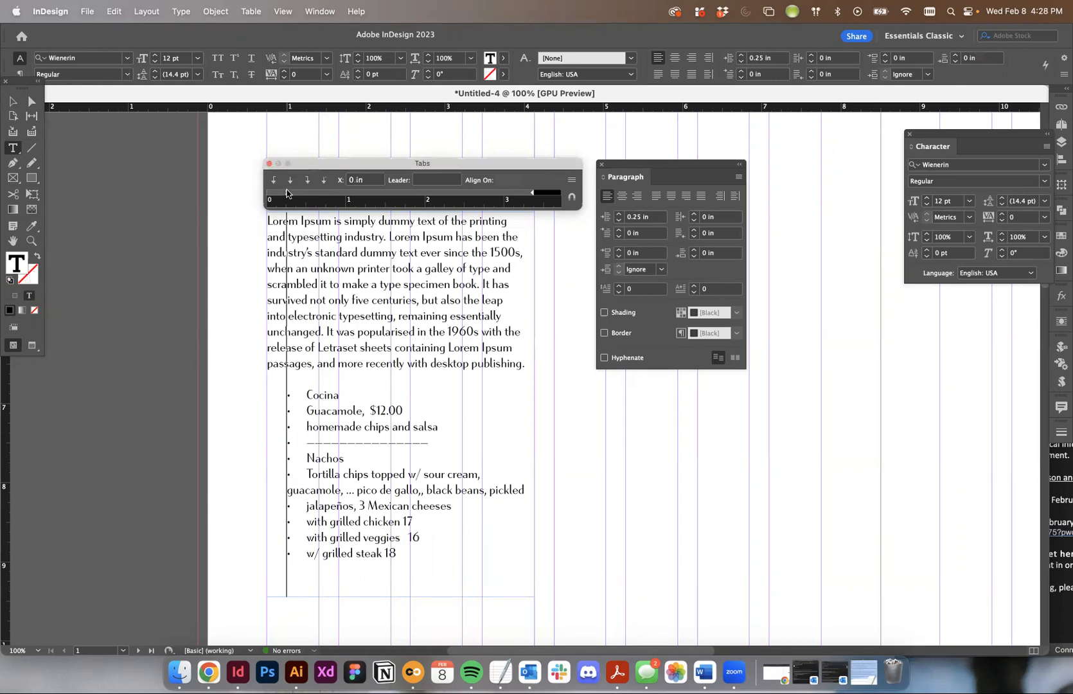
pyautogui.moveTo(287, 192); pyautogui.dragTo(274, 193)
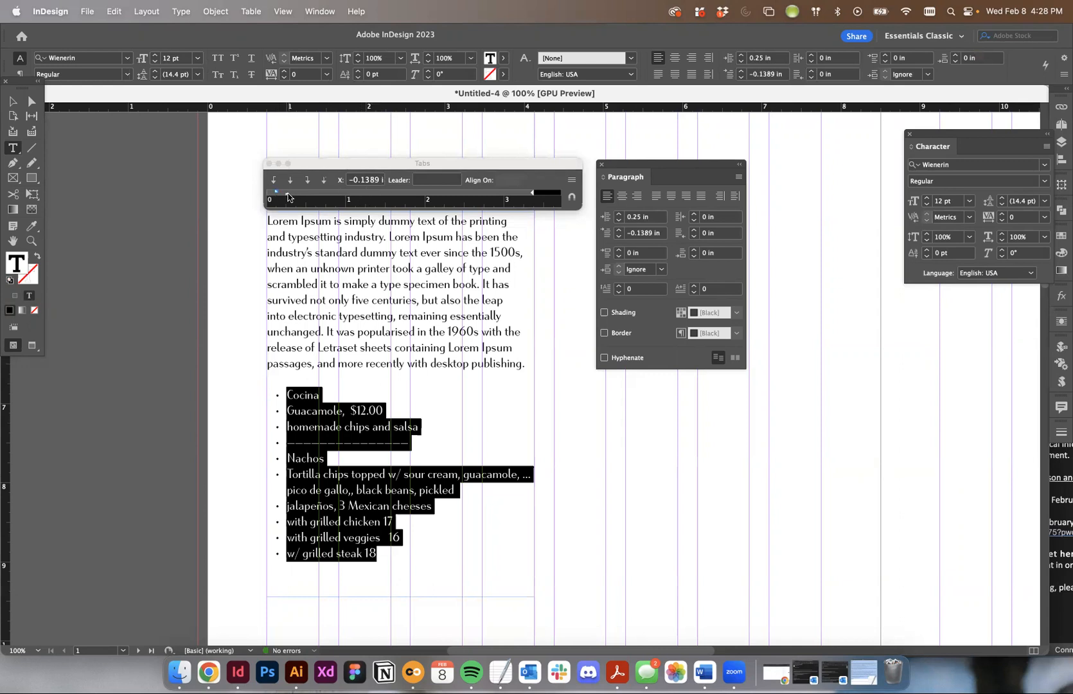
pyautogui.moveTo(277, 192); pyautogui.dragTo(286, 197)
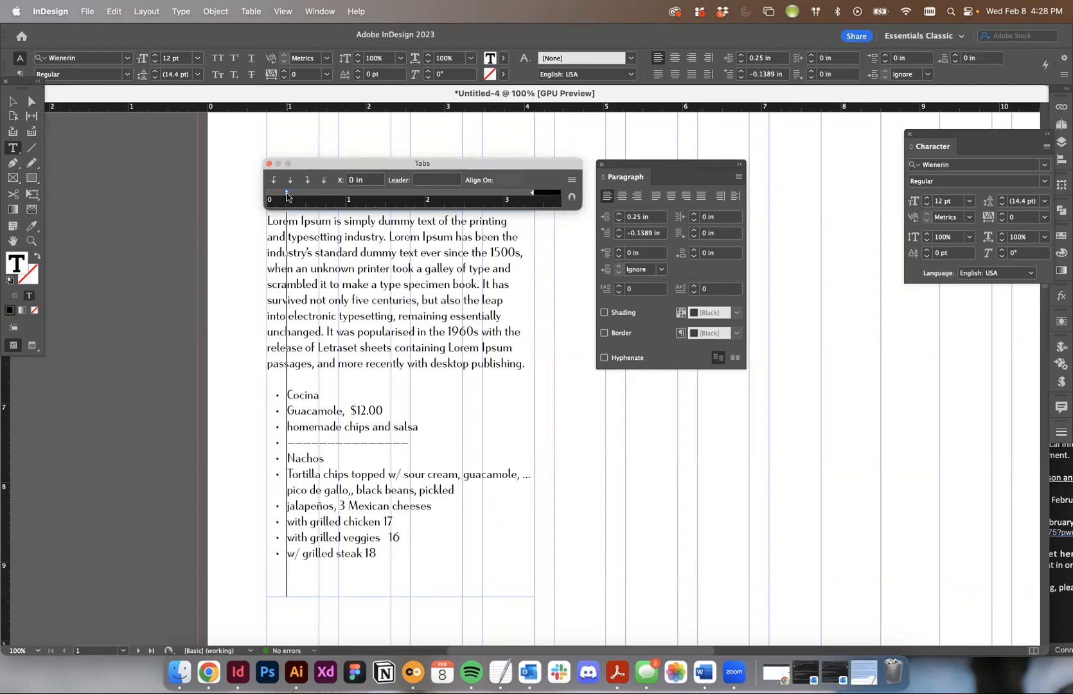
pyautogui.moveTo(286, 196); pyautogui.dragTo(265, 197)
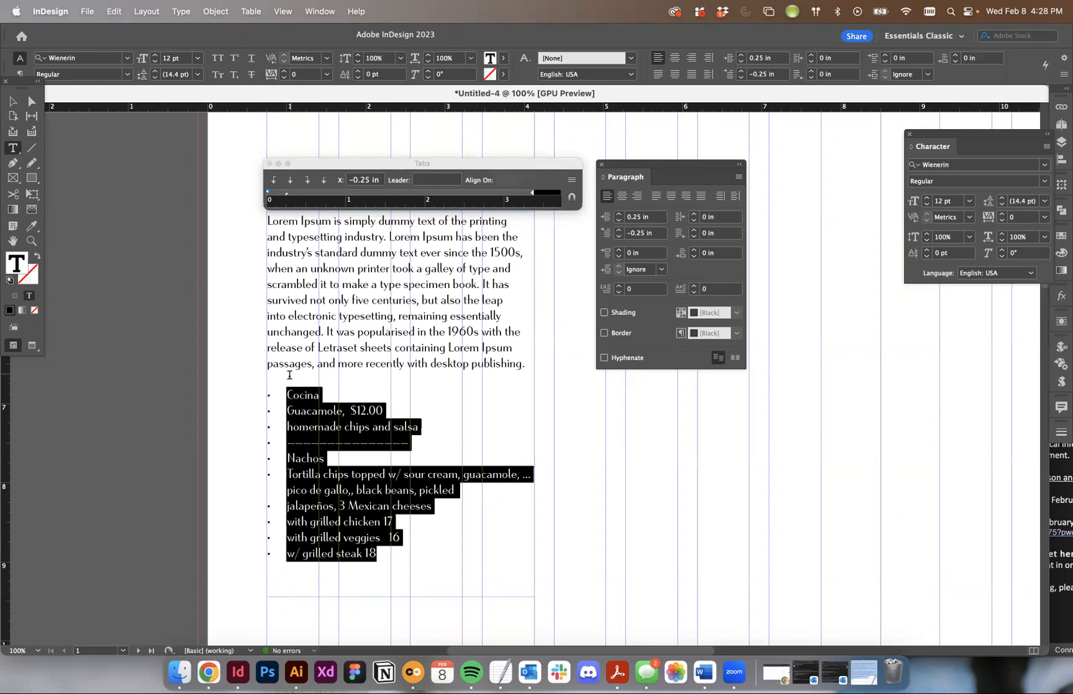
pyautogui.click(350, 552)
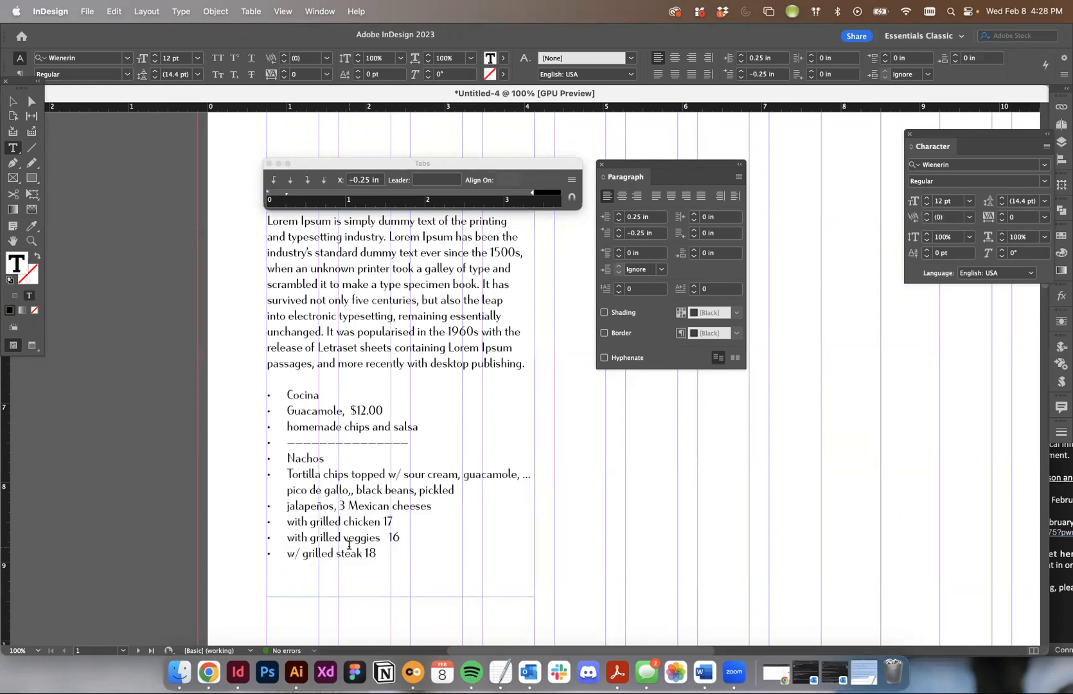
# - Check the left and first-line indent markers of the bulleted menu list on the Tabs ruler
pyautogui.moveTo(285, 389); pyautogui.dragTo(401, 561)
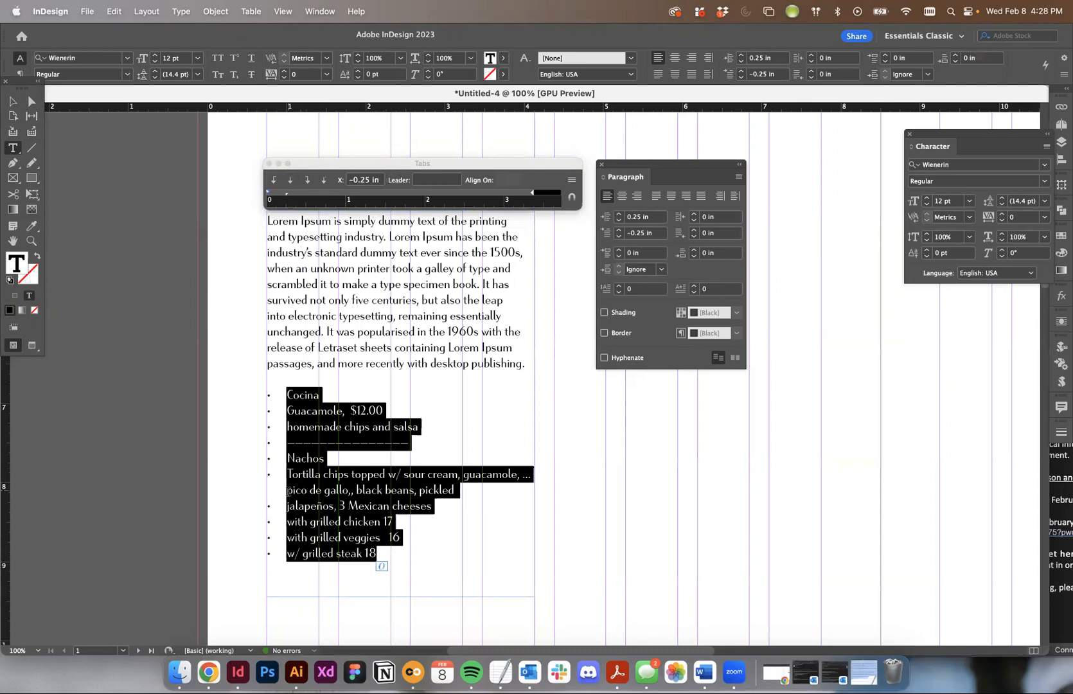
pyautogui.click(320, 489)
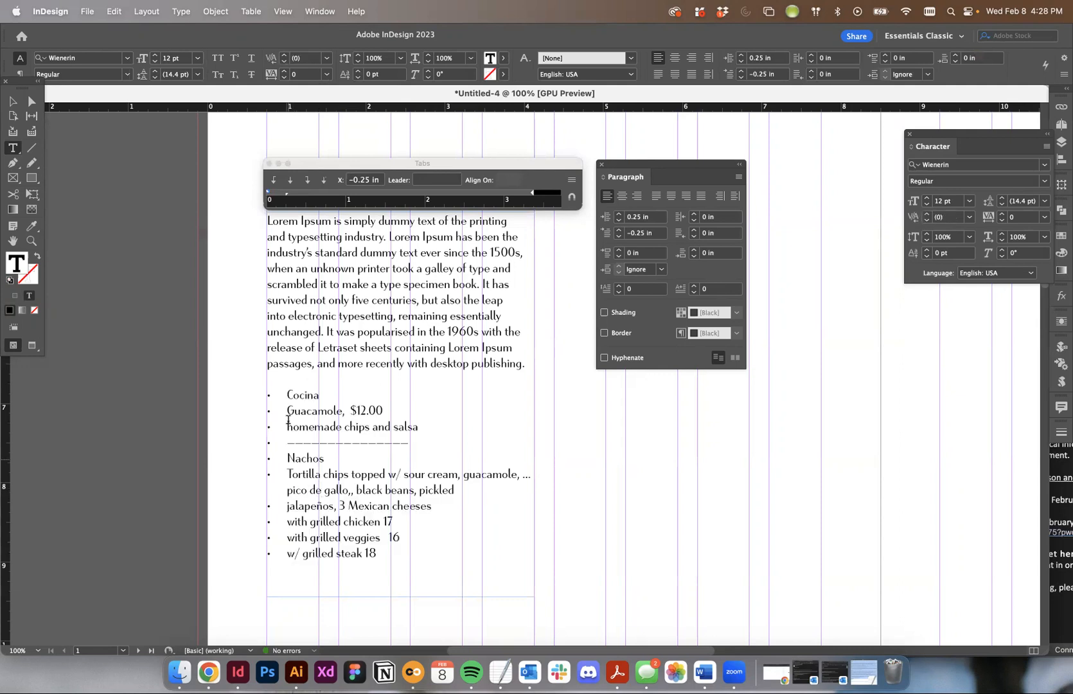
pyautogui.moveTo(284, 394); pyautogui.dragTo(334, 553)
pyautogui.moveTo(287, 395); pyautogui.dragTo(380, 556)
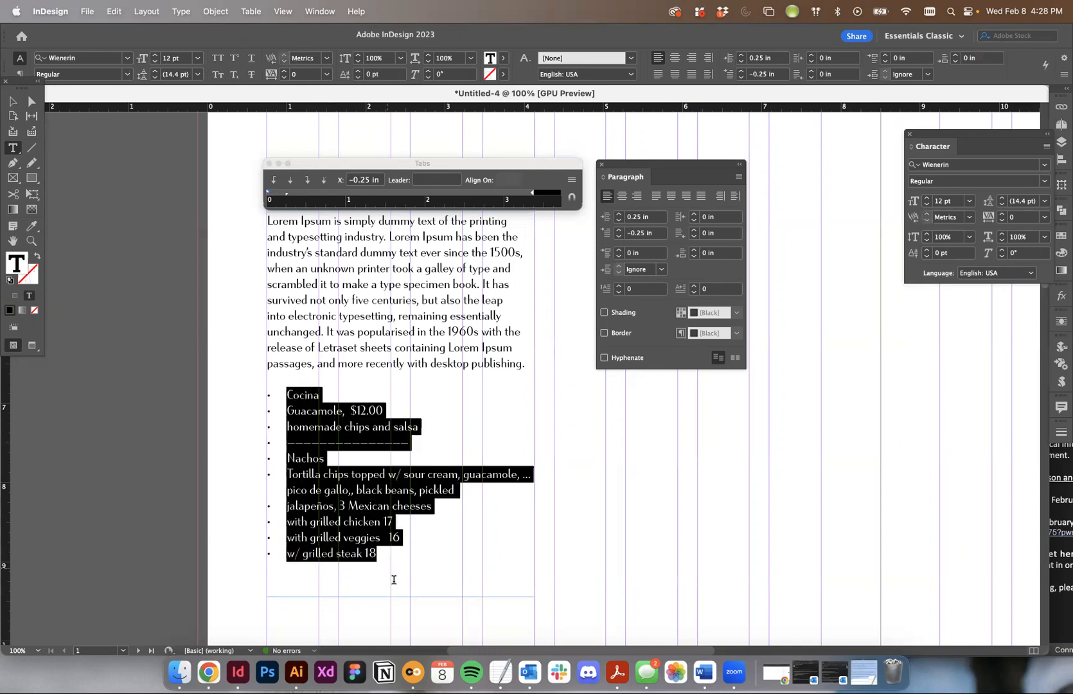
pyautogui.click(286, 196)
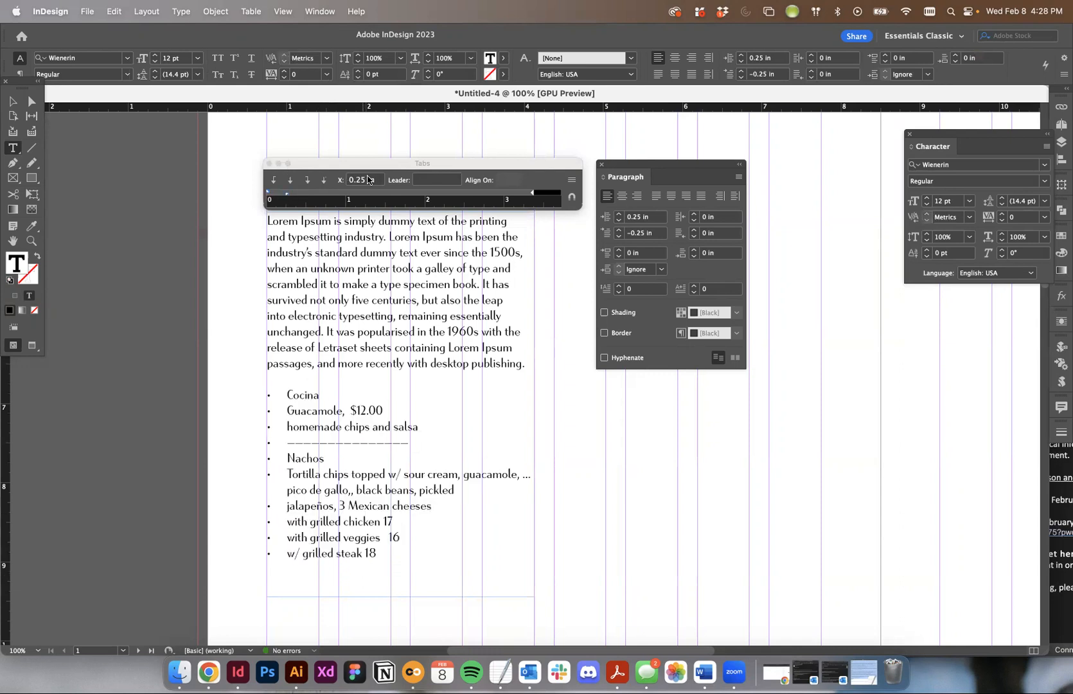
pyautogui.click(267, 195)
pyautogui.click(377, 438)
# - Undo the left and first-line indent changes on the bulleted menu list
pyautogui.scroll(1, 377, 436)
pyautogui.press('super+z')
pyautogui.press('super+z')
pyautogui.press('super+z')
# - Set the bulleted menu list's left indent to 0.1875 in and its first-line indent to -0.1875 in
pyautogui.press('super+z')
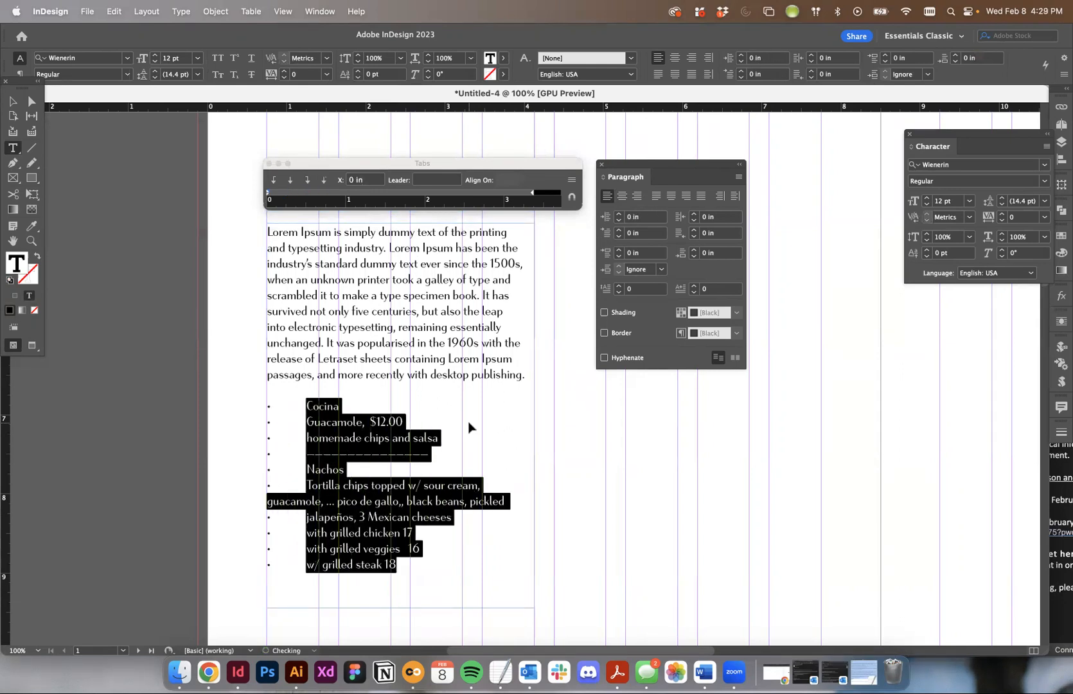
pyautogui.press('super+z')
pyautogui.press('super+z')
pyautogui.click(350, 468)
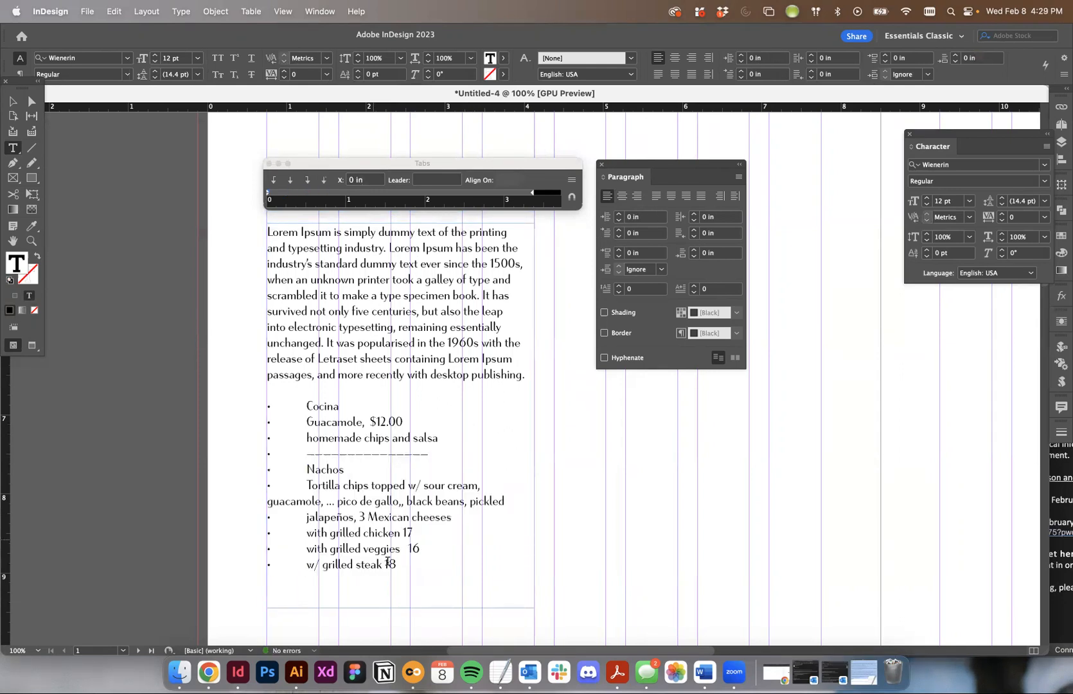
pyautogui.moveTo(405, 577); pyautogui.dragTo(224, 401)
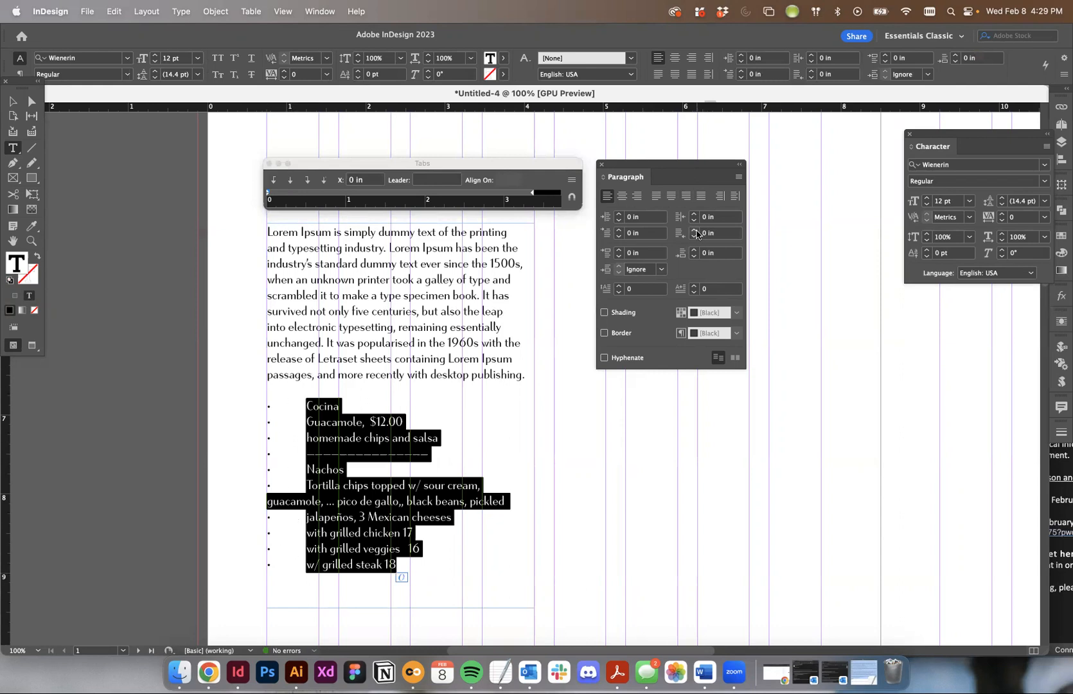
pyautogui.click(619, 214)
pyautogui.click(619, 213)
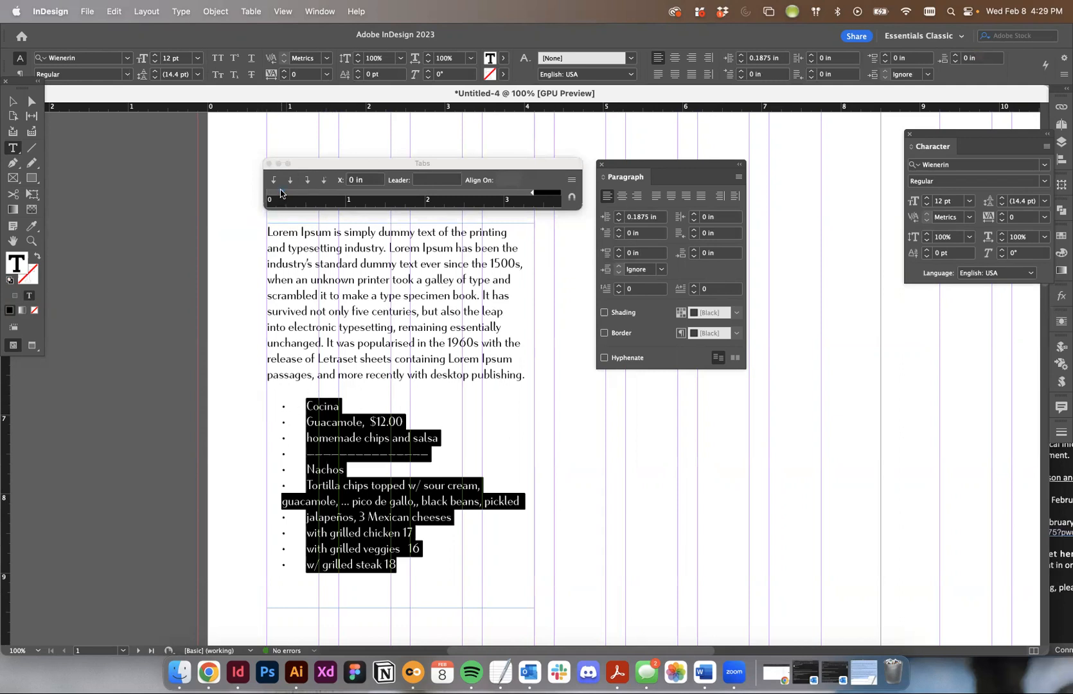
pyautogui.click(619, 236)
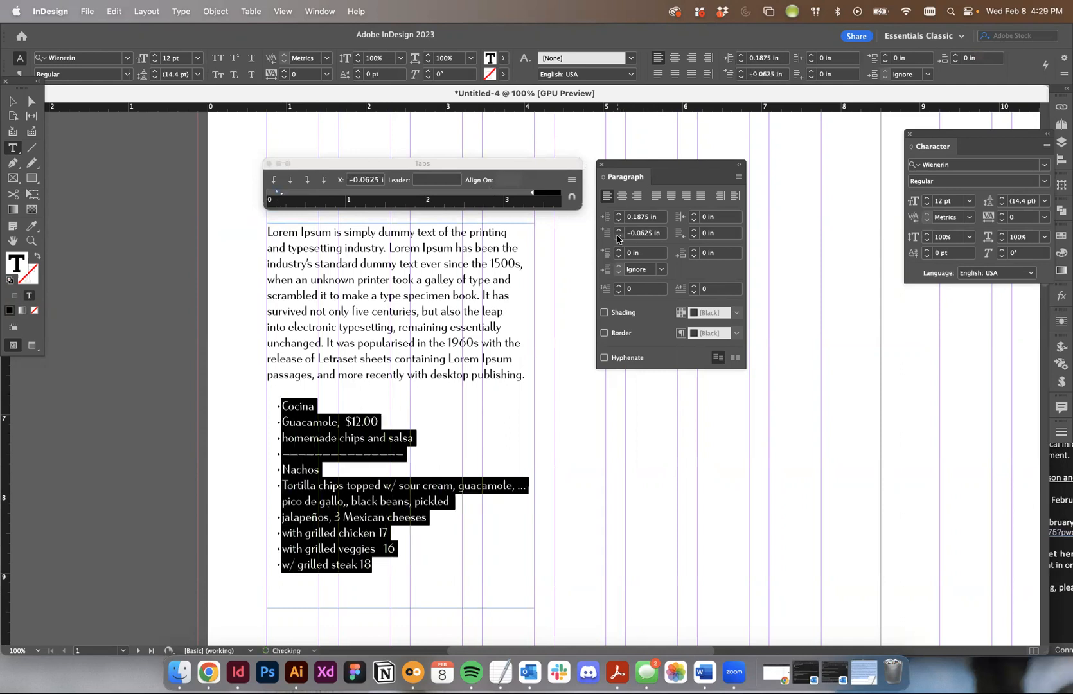
pyautogui.click(618, 237)
pyautogui.click(618, 237)
# - Raise the bulleted menu list's left indent in increments past 0.3125 in and lower its first-line indent by one more increment
pyautogui.click(620, 215)
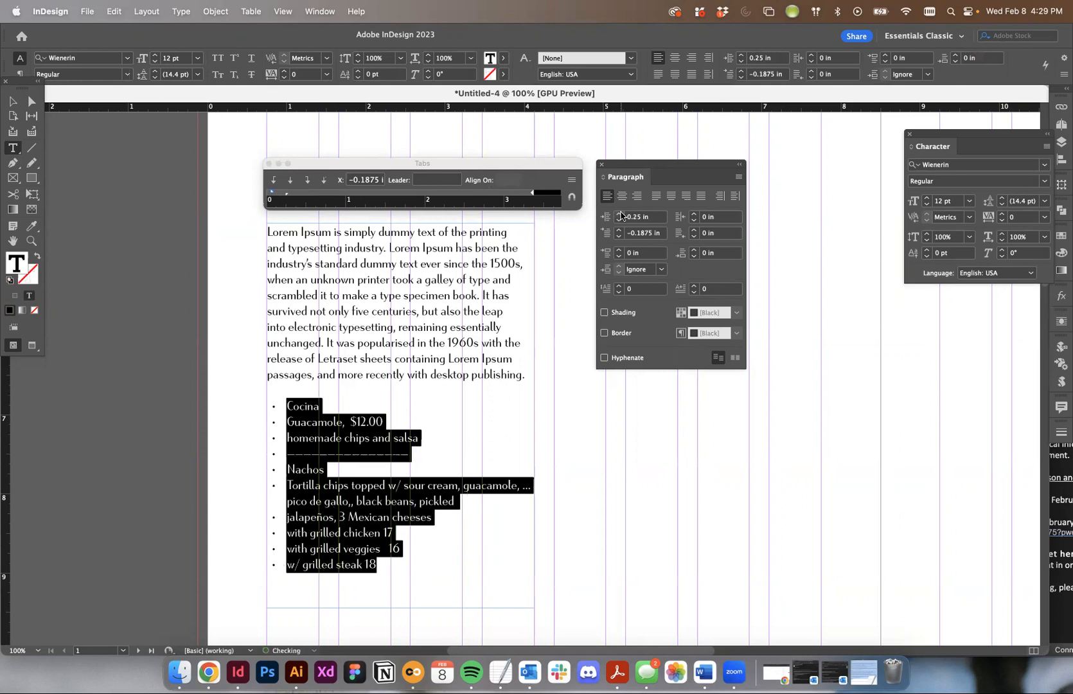
pyautogui.click(621, 215)
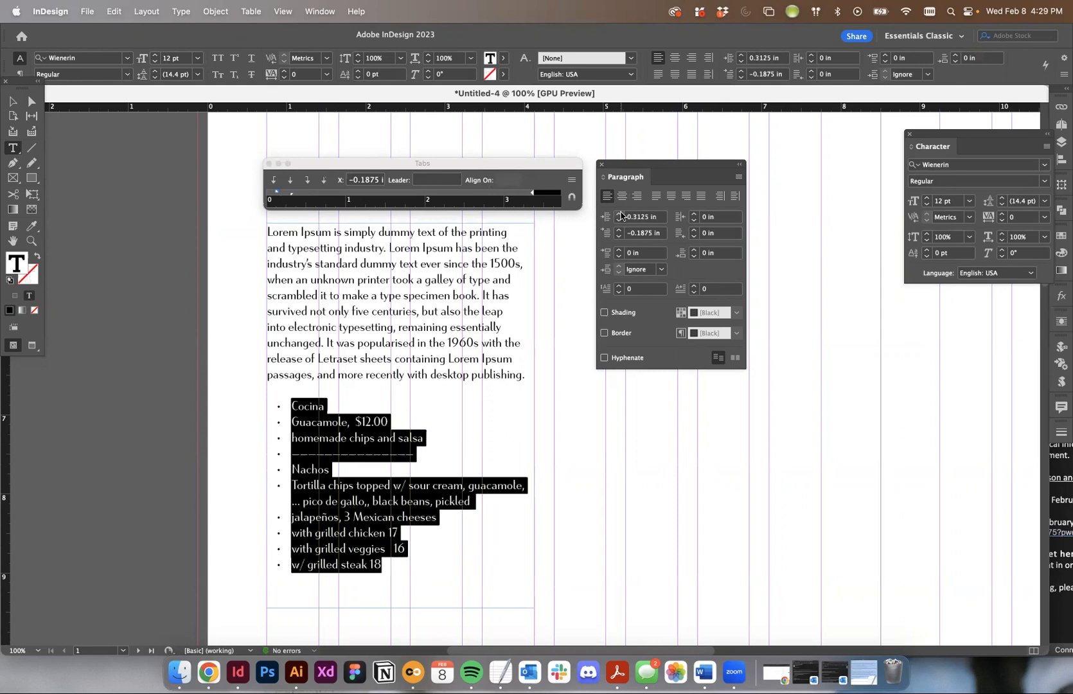
pyautogui.click(618, 236)
pyautogui.click(620, 214)
pyautogui.click(621, 215)
# - Deselect the menu text and preview the page without guides and frame edges
pyautogui.click(18, 103)
pyautogui.click(967, 366)
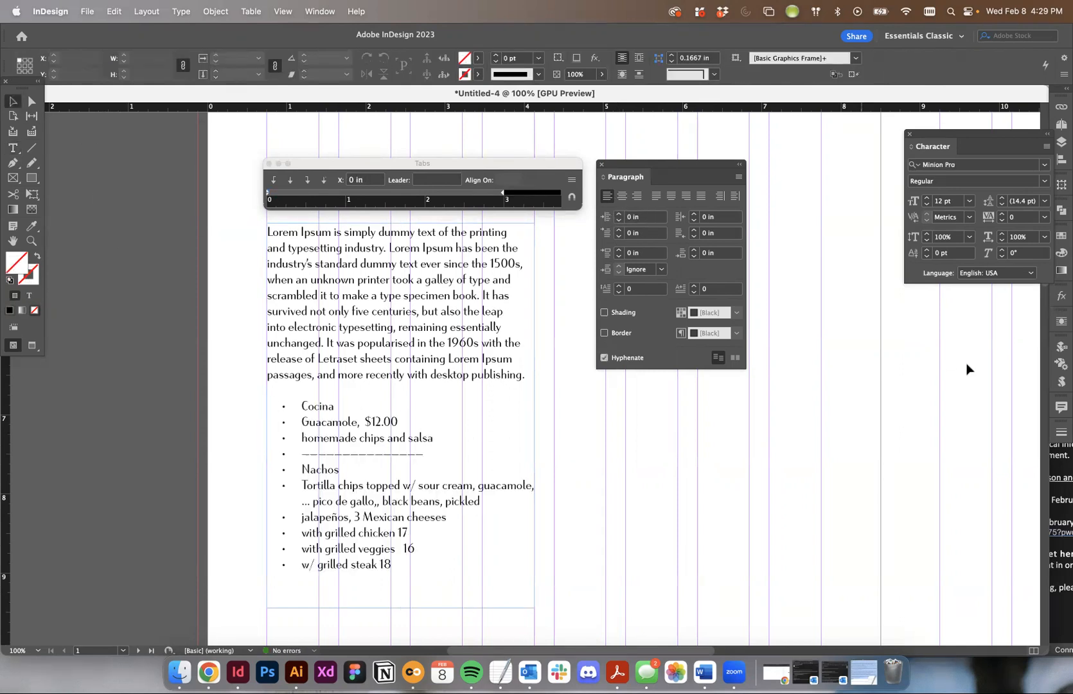
pyautogui.press('w')
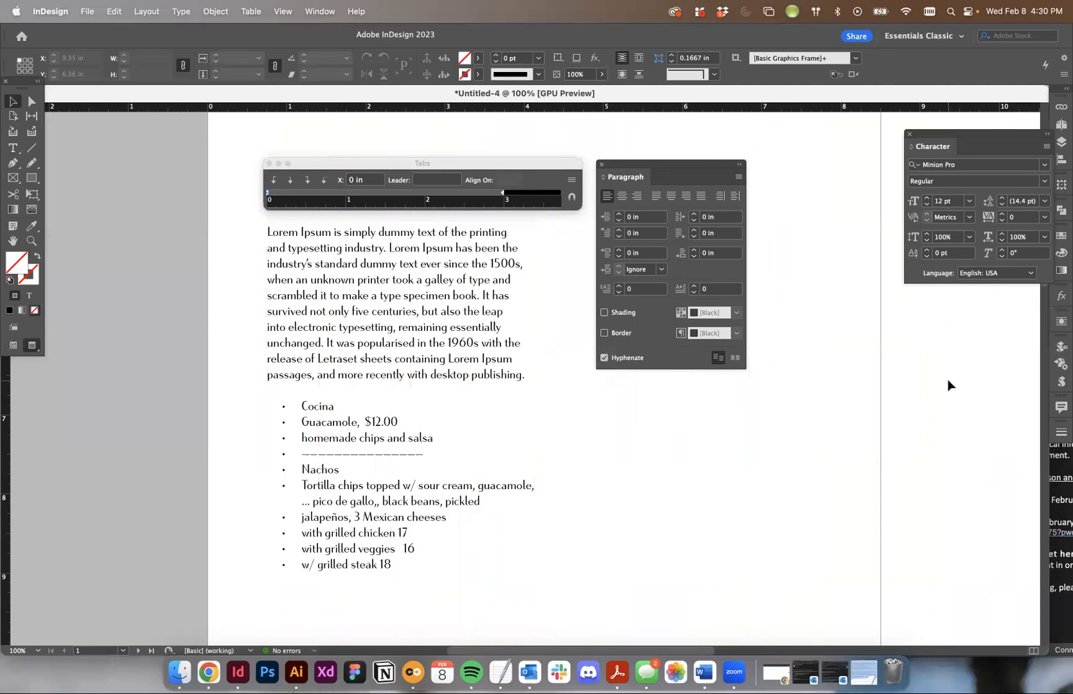
# - Undo the indent changes and the bullets on the menu list
pyautogui.press('super+z')
pyautogui.press('super+z')
pyautogui.press('super+z')
pyautogui.press('super+z')
pyautogui.press('super+z')
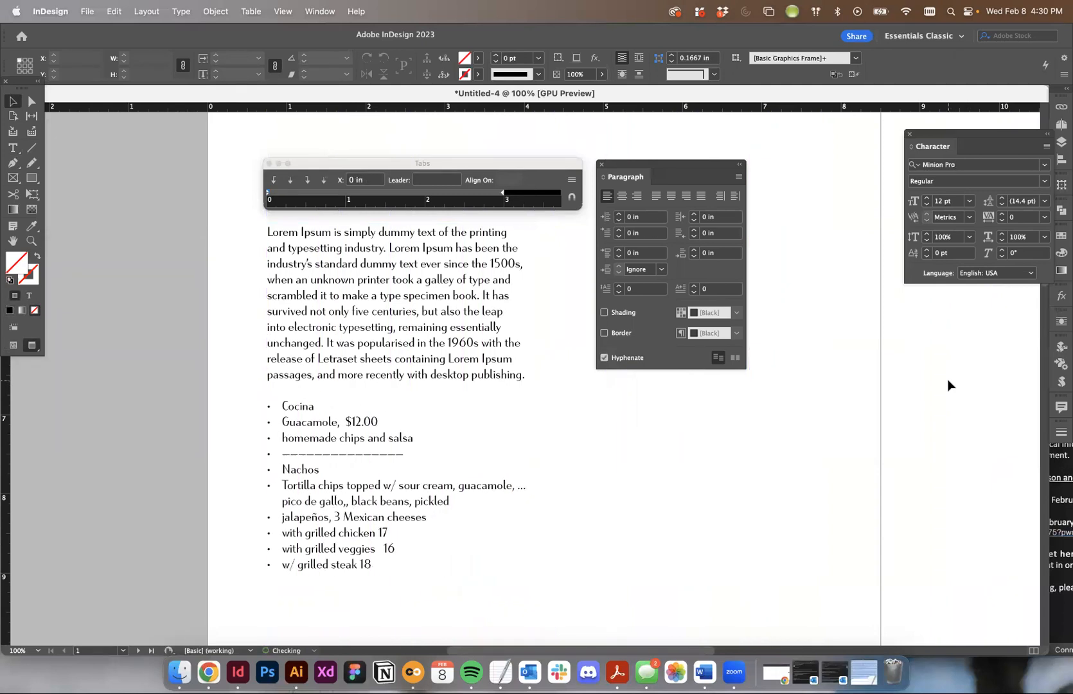
pyautogui.press('super+z')
pyautogui.press('super+z')
pyautogui.press('super+z')
pyautogui.press('super+z')
pyautogui.press('super+z')
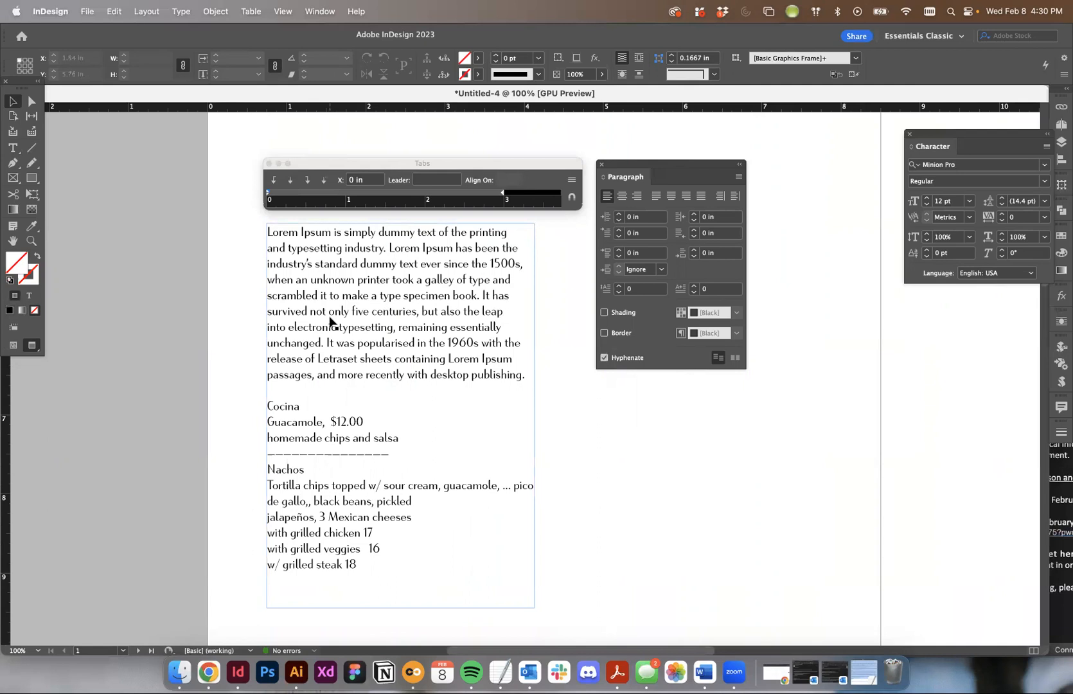
# - Move the Paragraph panel away from the text frame and return the page to the normal view with guides
pyautogui.doubleClick(323, 424)
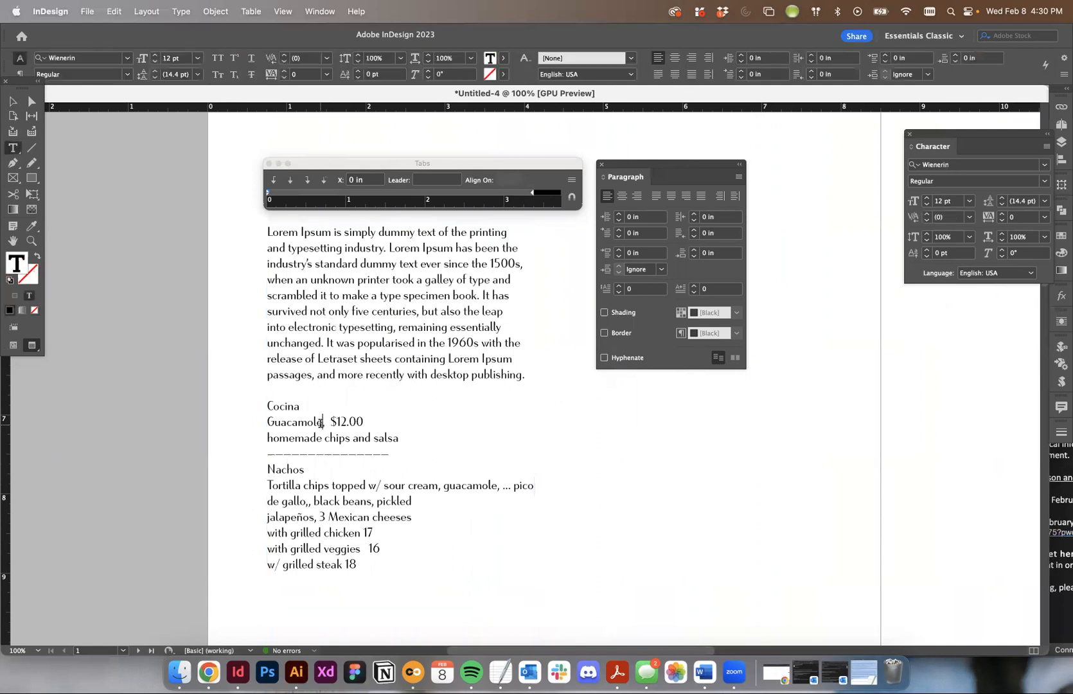
pyautogui.moveTo(625, 165); pyautogui.dragTo(816, 168)
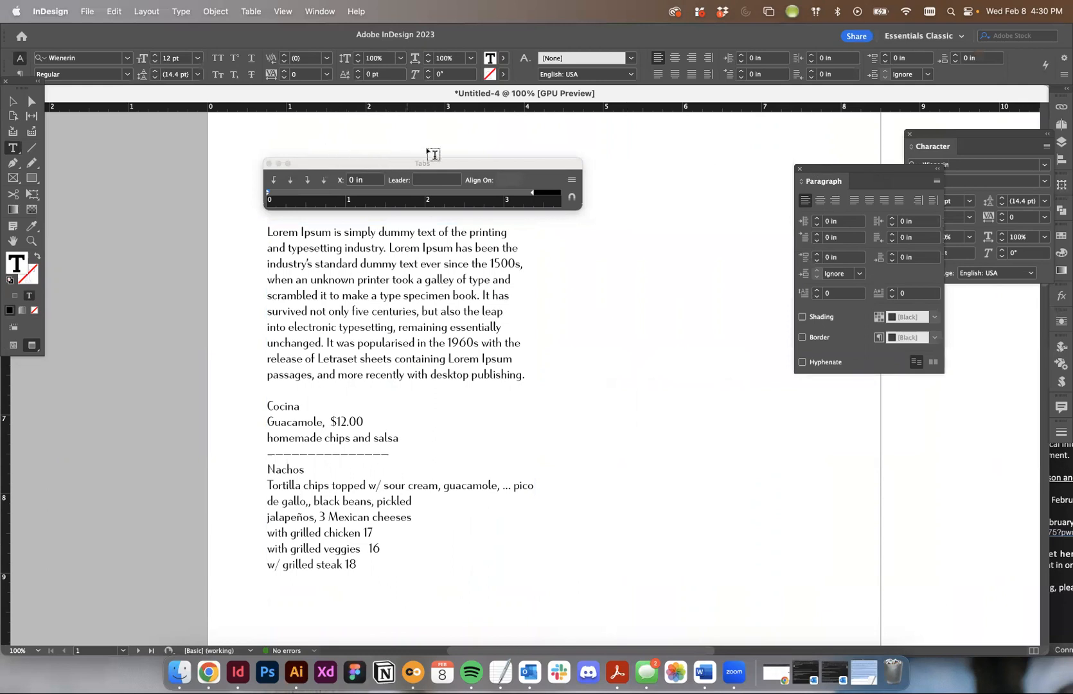
pyautogui.moveTo(330, 421); pyautogui.dragTo(322, 421)
pyautogui.click(13, 101)
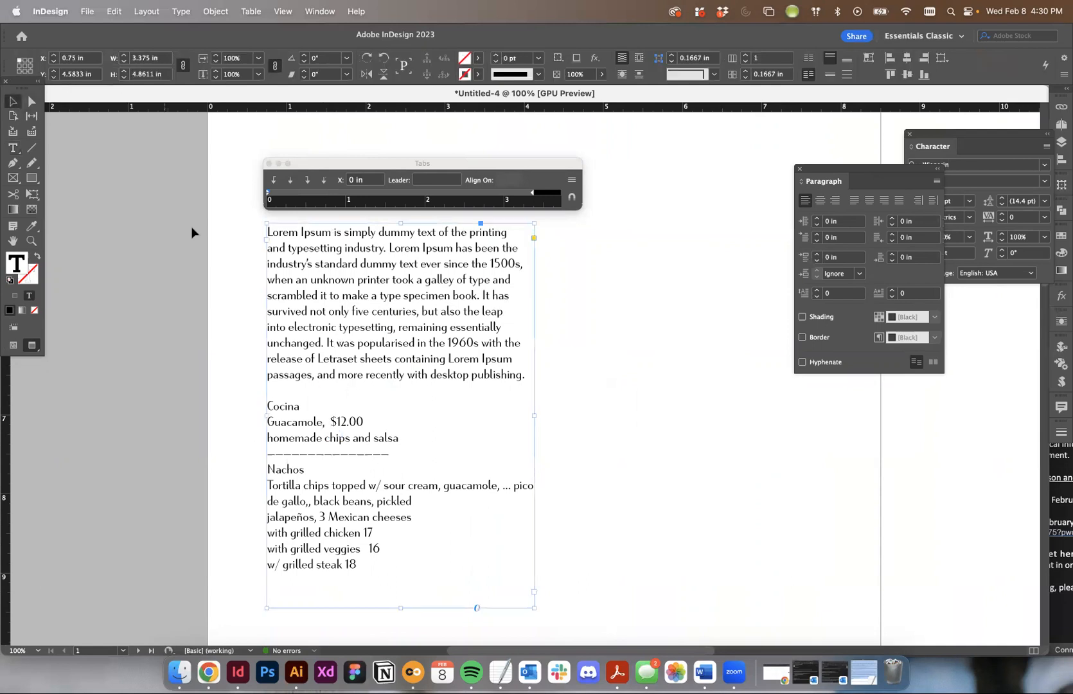
pyautogui.click(191, 226)
pyautogui.press('w')
pyautogui.click(335, 459)
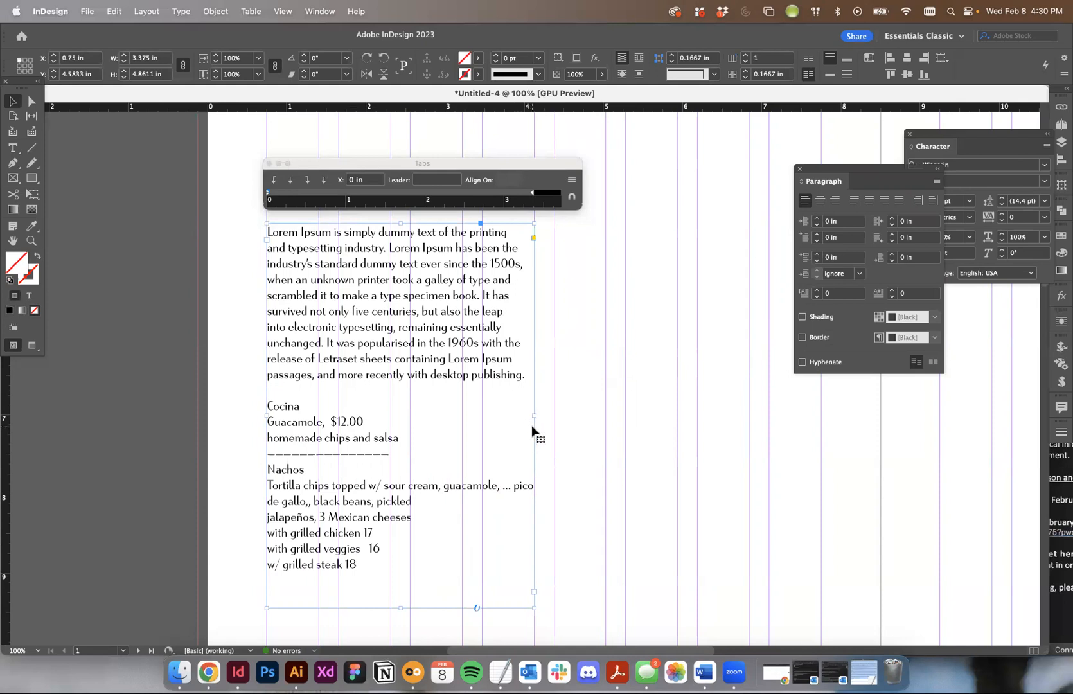
# - Replace the comma and spaces between Guacamole and $12.00 with three tabs
pyautogui.doubleClick(329, 422)
pyautogui.moveTo(322, 422); pyautogui.dragTo(335, 422)
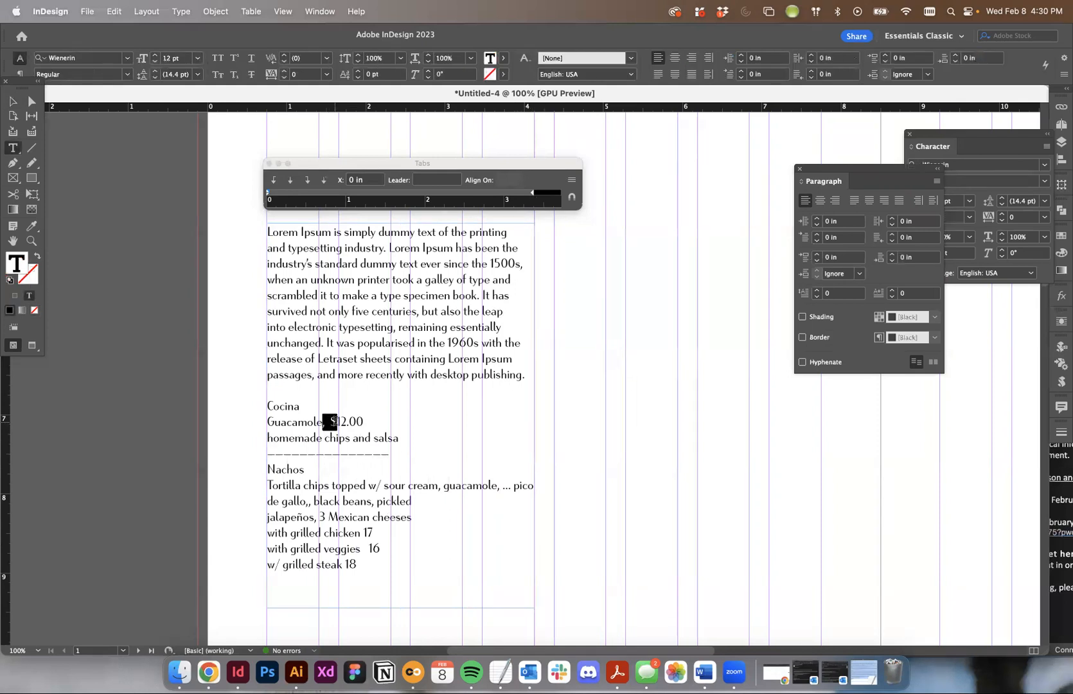
pyautogui.press('Tab')
pyautogui.press('Tab')
pyautogui.press('Tab')
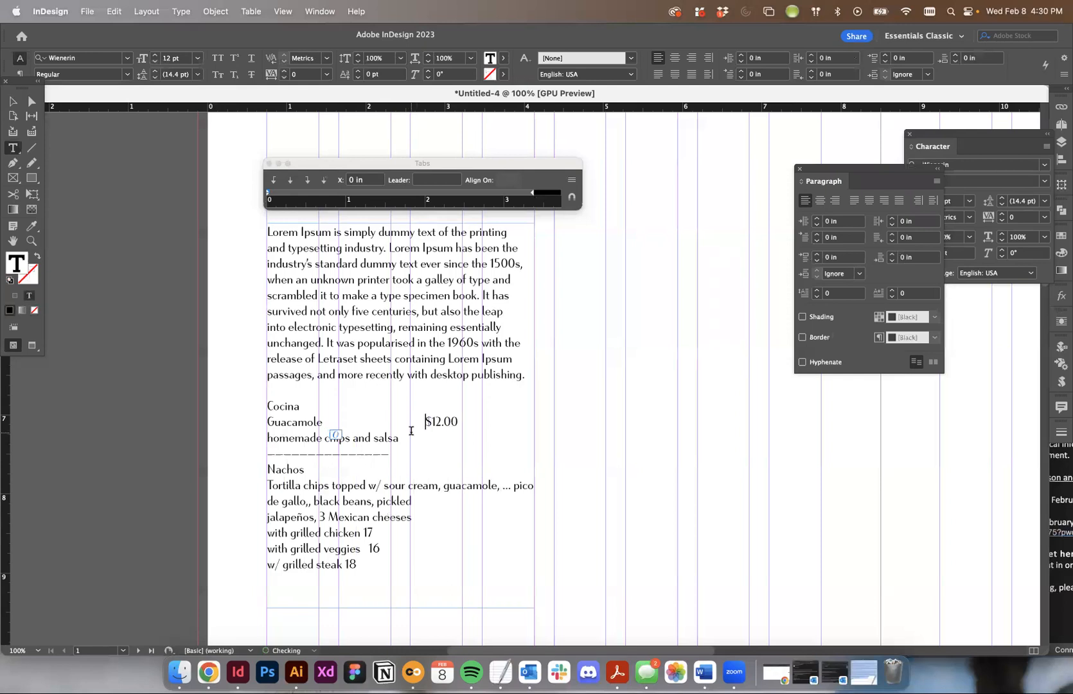
# - Show the hidden characters and add two more tabs before the $12.00 price
pyautogui.click(181, 11)
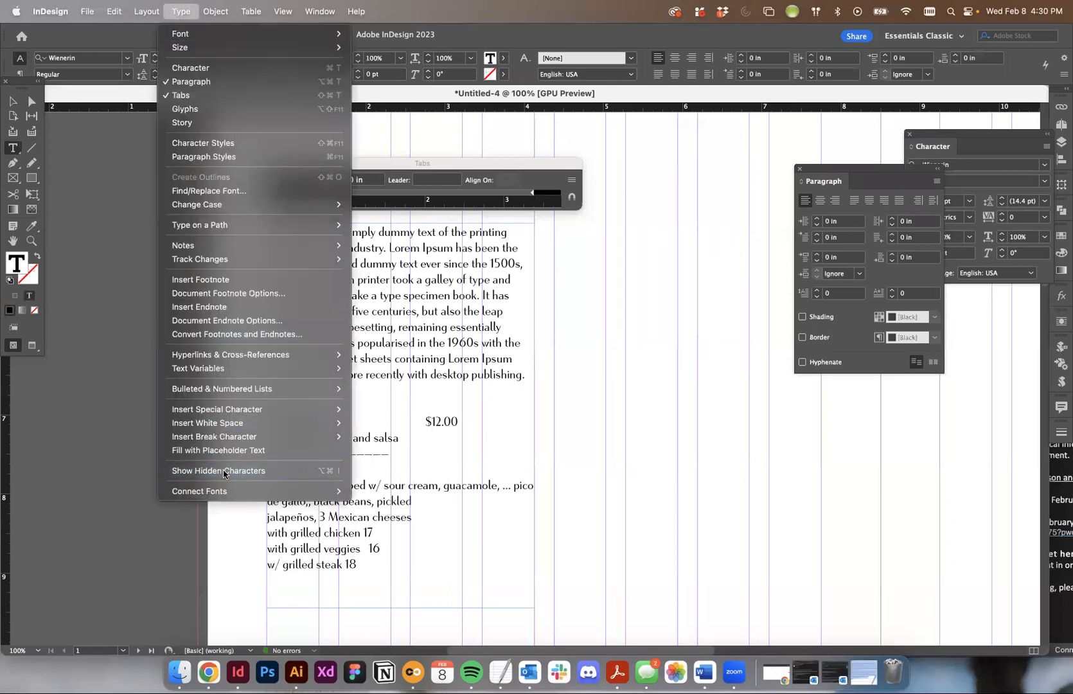
pyautogui.click(223, 471)
pyautogui.press('Tab')
pyautogui.press('Tab')
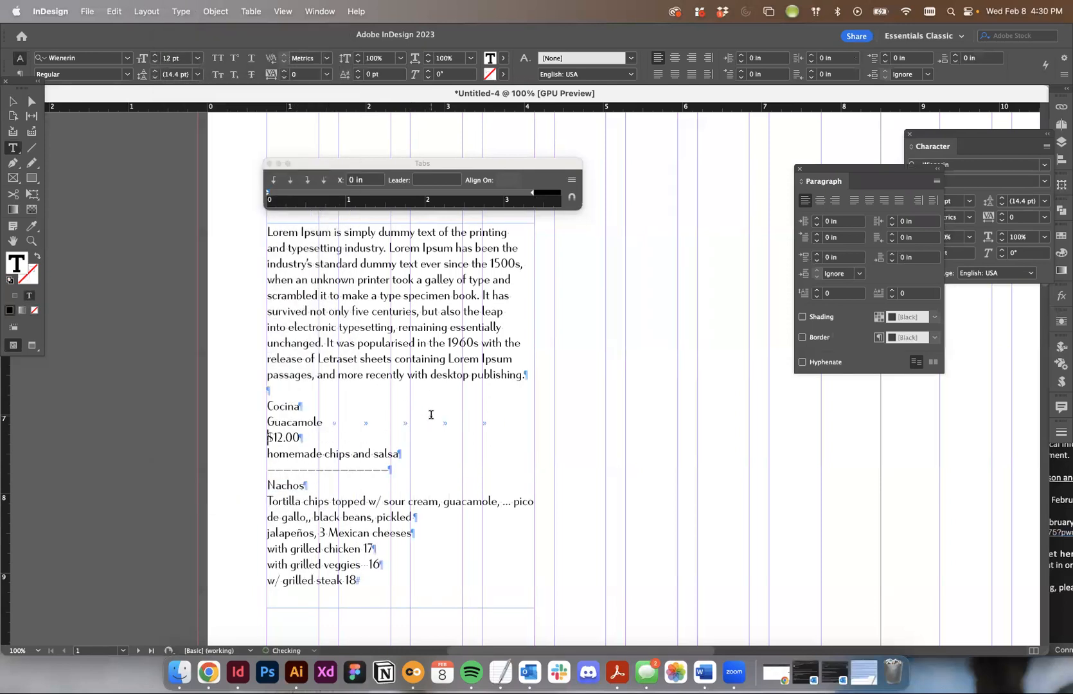
# - Delete all the tabs between Guacamole and $12.00
pyautogui.press('BackSpace')
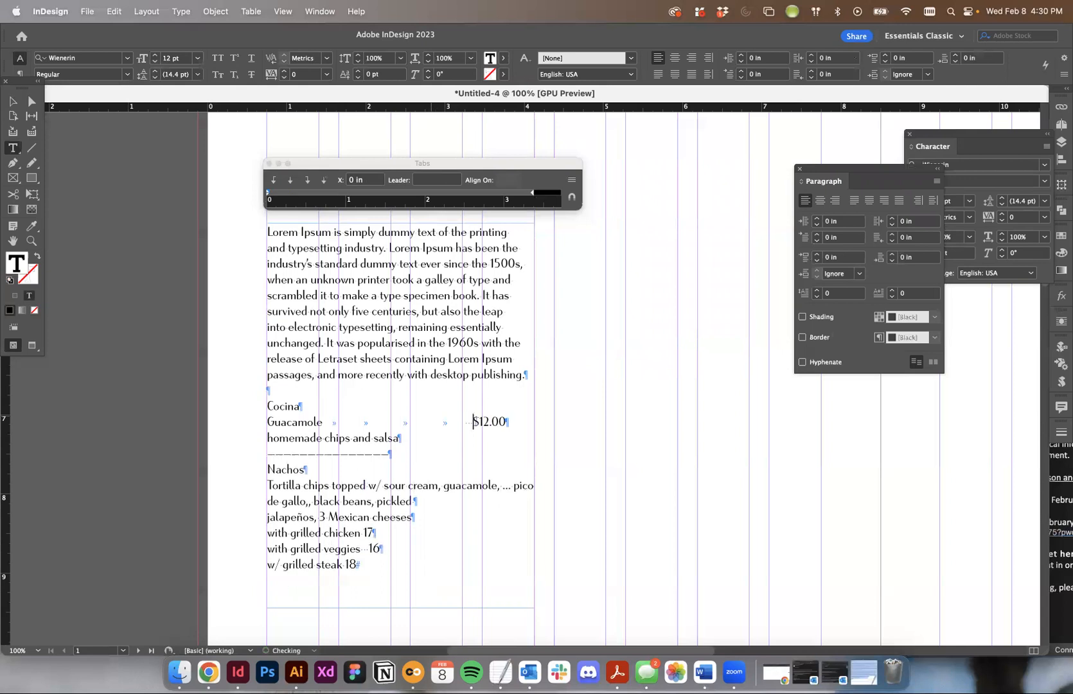
pyautogui.press('BackSpace')
pyautogui.moveTo(322, 421); pyautogui.dragTo(499, 422)
pyautogui.press('BackSpace')
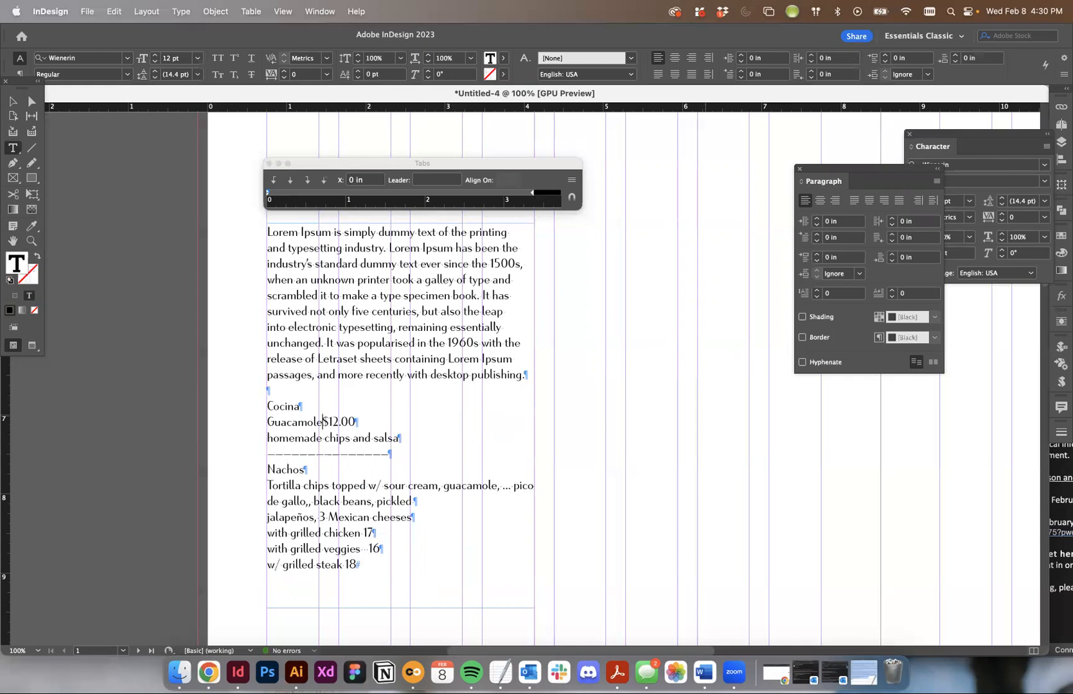
# - Insert a single tab before $12.00 and set a right-aligned tab stop for the Guacamole line at 3.3611 in
pyautogui.press('Tab')
pyautogui.click(306, 181)
pyautogui.click(306, 183)
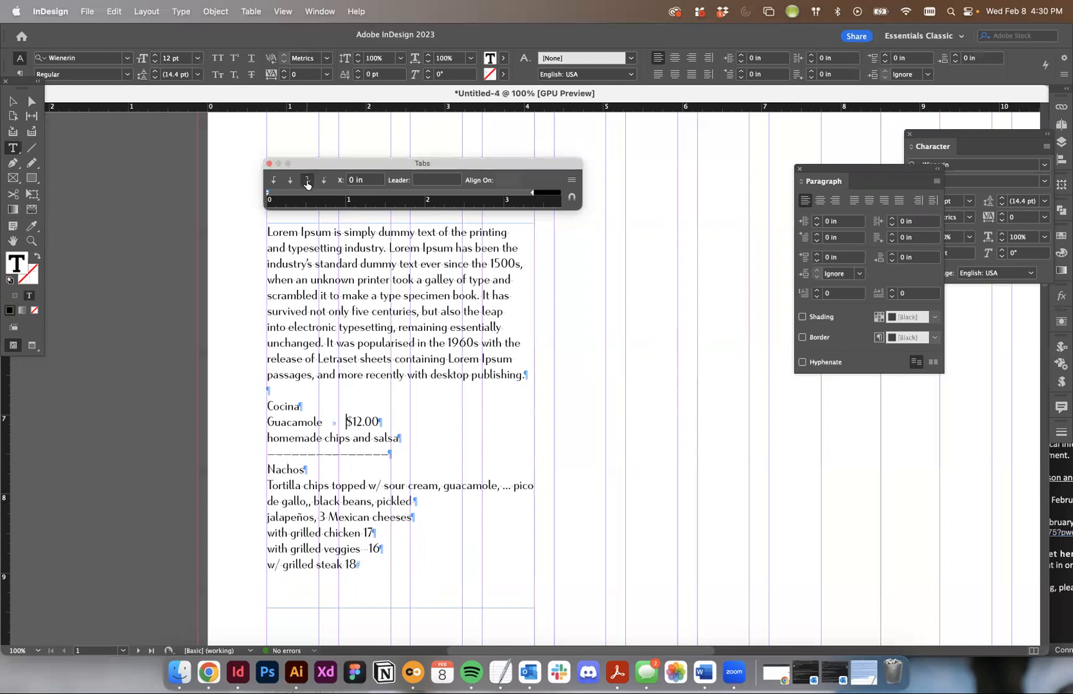
pyautogui.click(508, 195)
pyautogui.moveTo(508, 195); pyautogui.dragTo(531, 196)
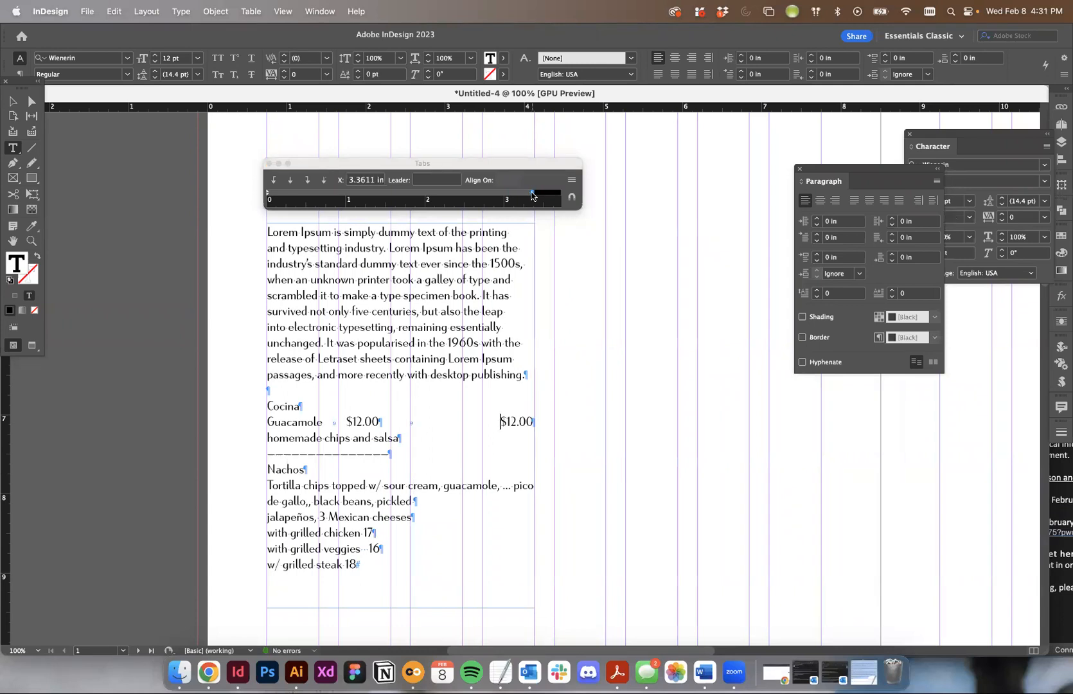
# - Preview the Guacamole price line without guides and hidden characters, and return to the normal view
pyautogui.click(12, 101)
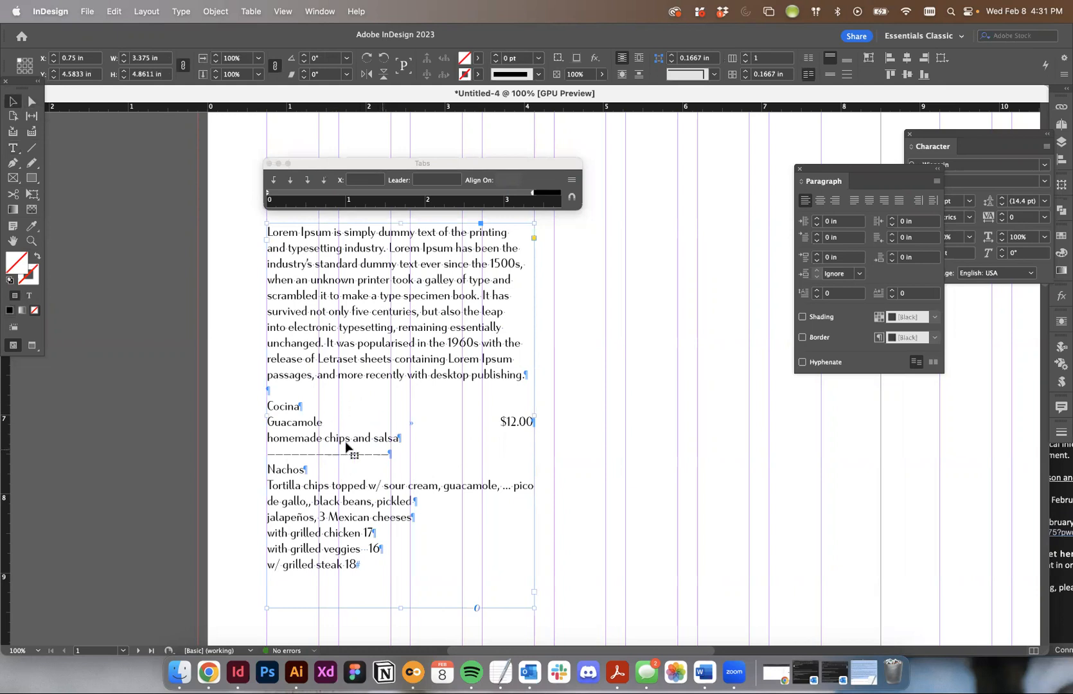
pyautogui.press('w')
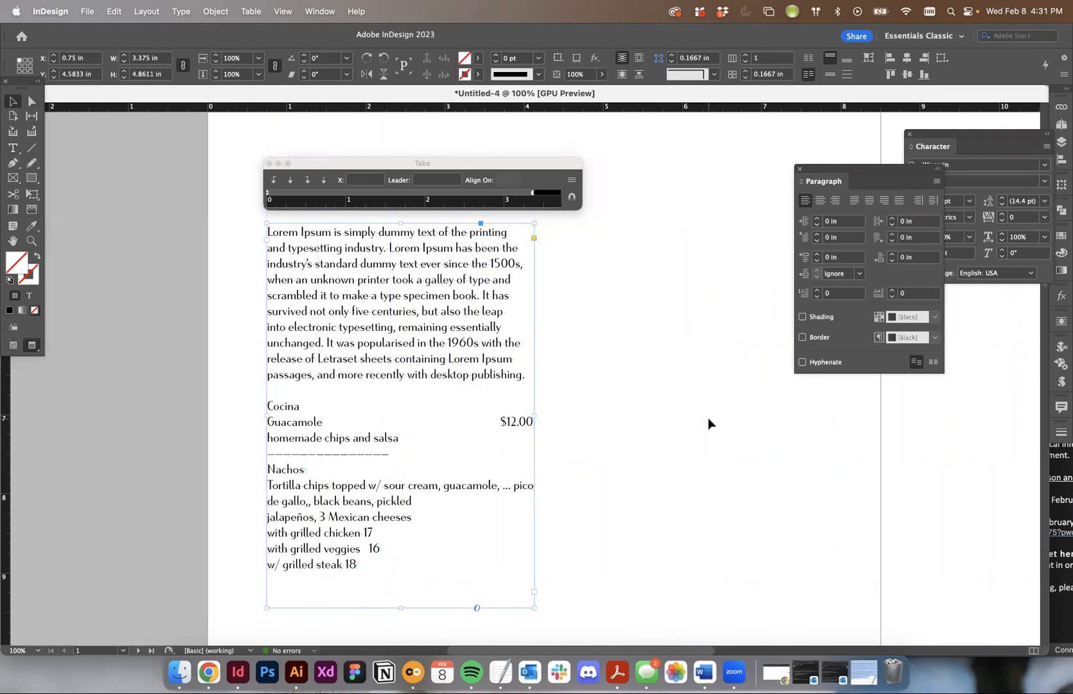
pyautogui.press('w')
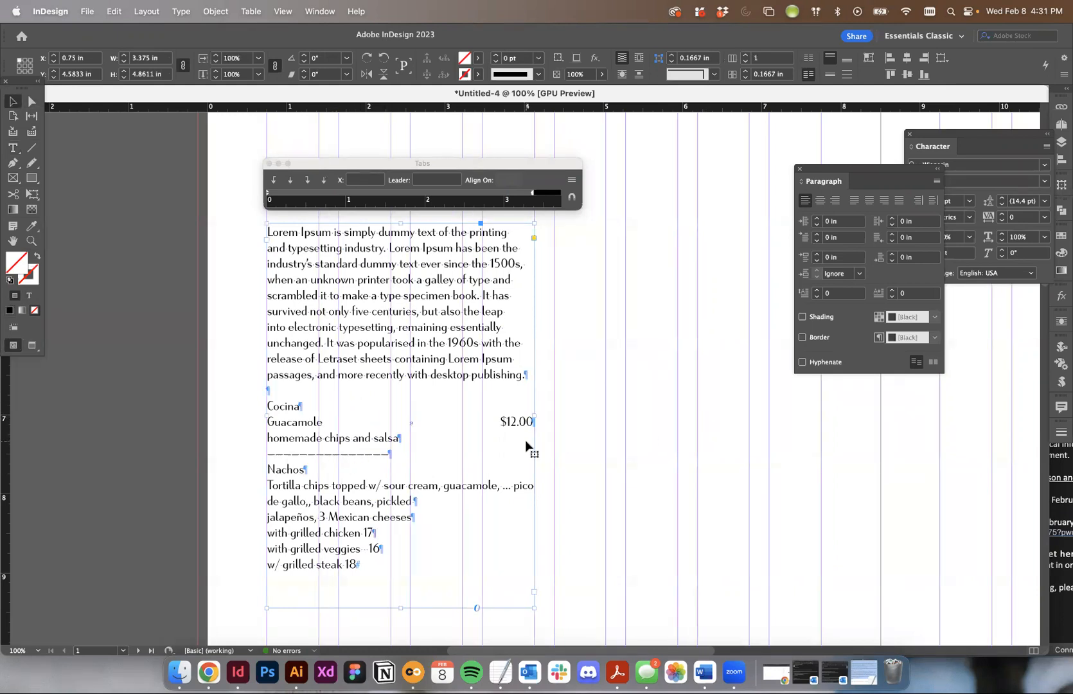
# - Set the leader of the Guacamole line's 3.3611 in tab stop to a period
pyautogui.doubleClick(315, 421)
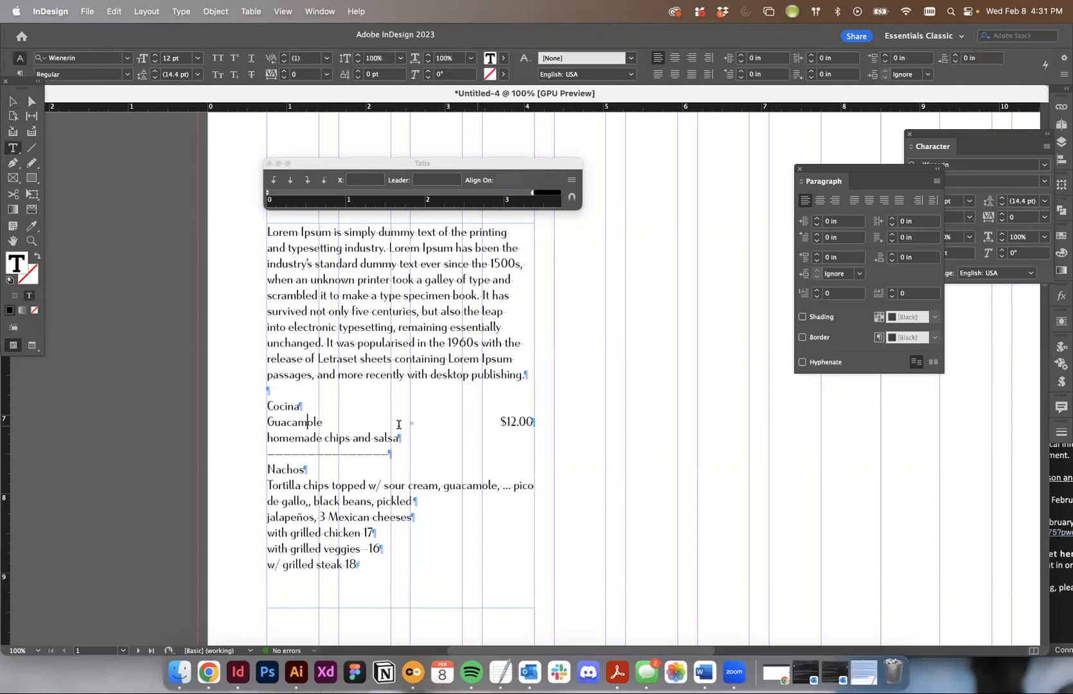
pyautogui.moveTo(265, 422); pyautogui.dragTo(546, 426)
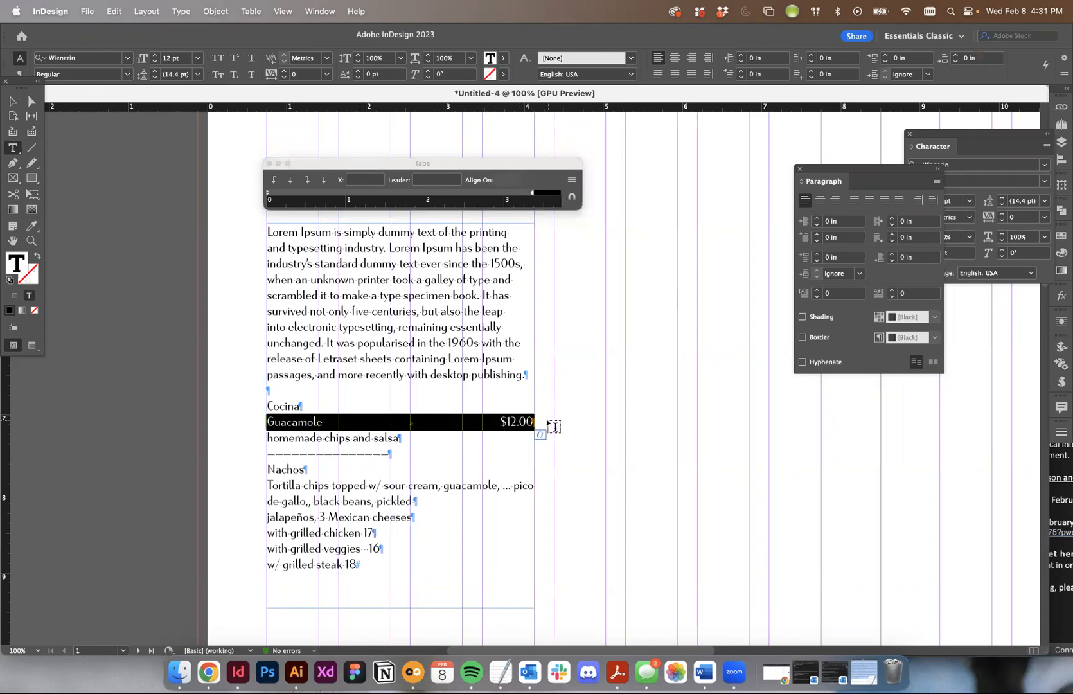
pyautogui.click(531, 195)
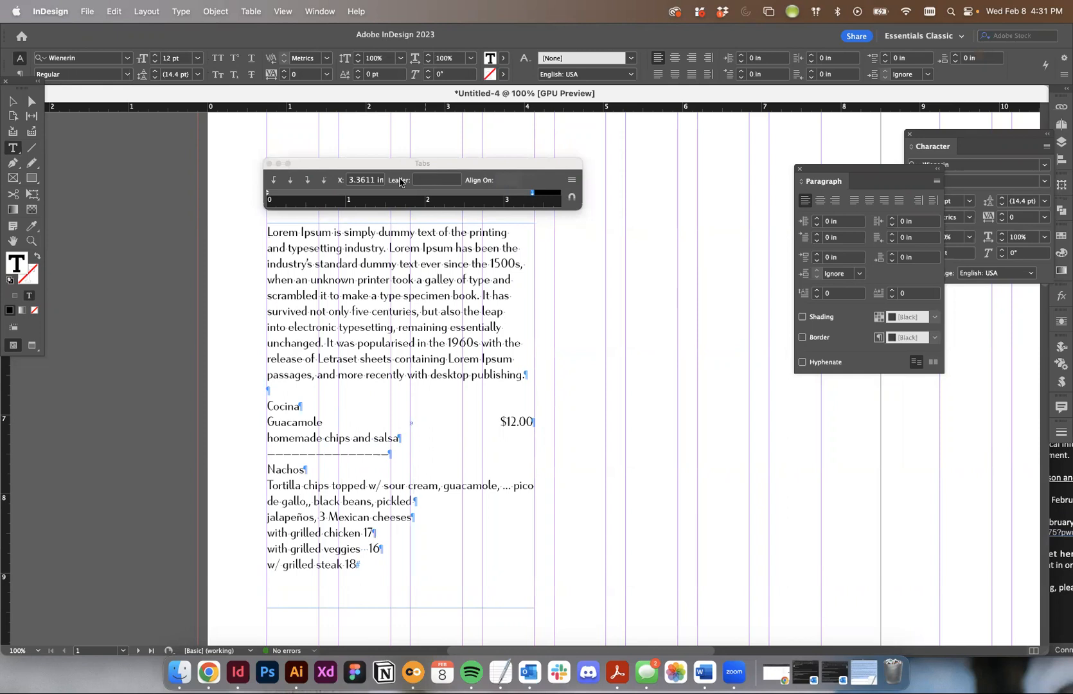
pyautogui.click(427, 182)
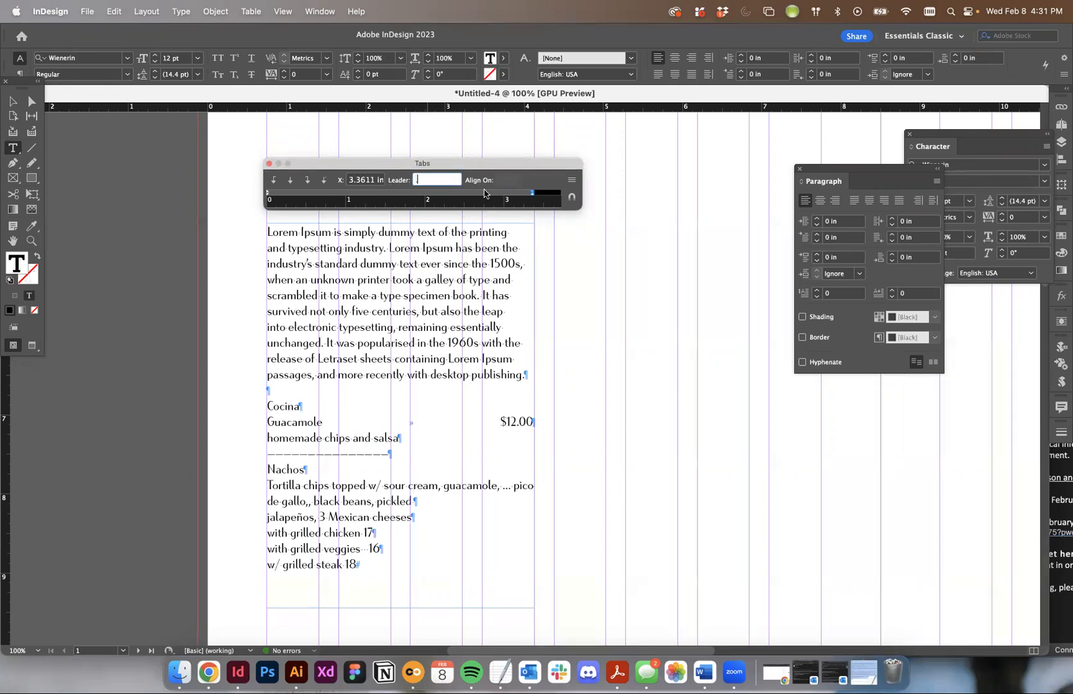
pyautogui.write('.')
pyautogui.press('Return')
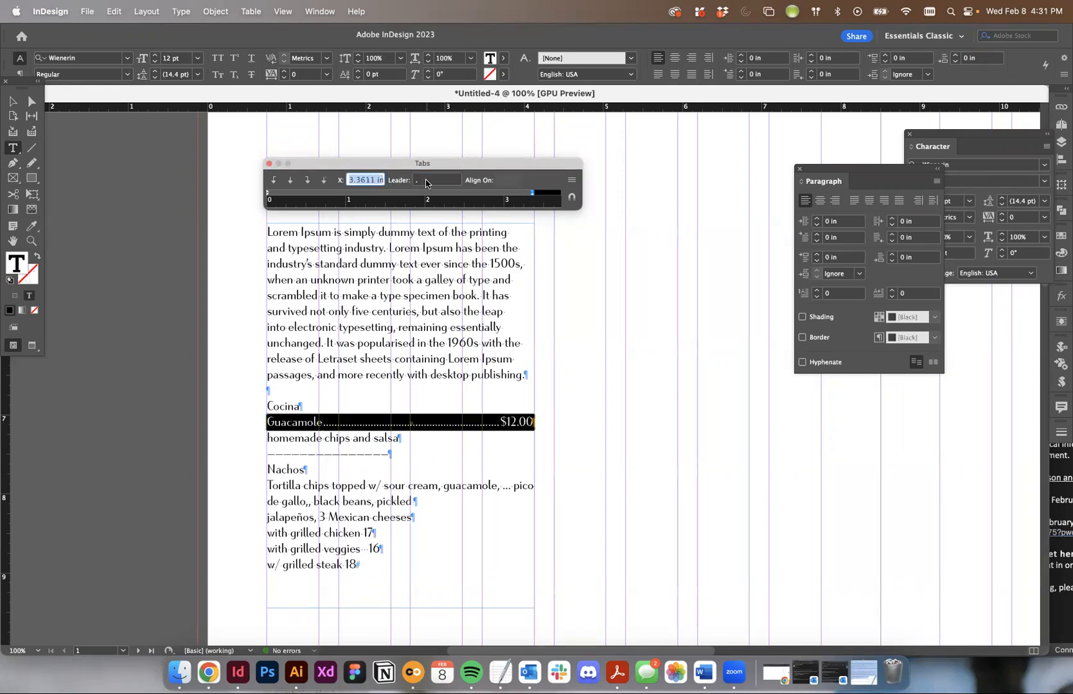
# - Try a hyphen as the Guacamole line's tab leader and set it back to a period
pyautogui.doubleClick(427, 182)
pyautogui.write('-')
pyautogui.press('Return')
pyautogui.doubleClick(429, 180)
pyautogui.write('.')
pyautogui.press('Return')
pyautogui.click(12, 101)
pyautogui.click(720, 399)
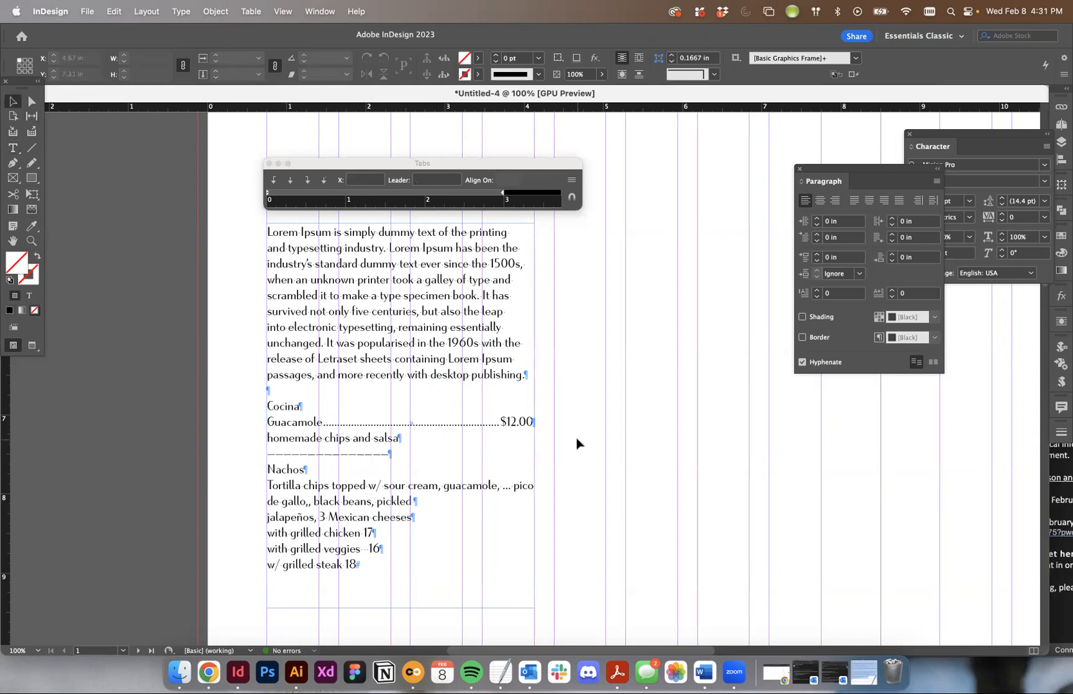
pyautogui.moveTo(291, 422); pyautogui.dragTo(449, 421)
pyautogui.press('super+z')
pyautogui.doubleClick(311, 424)
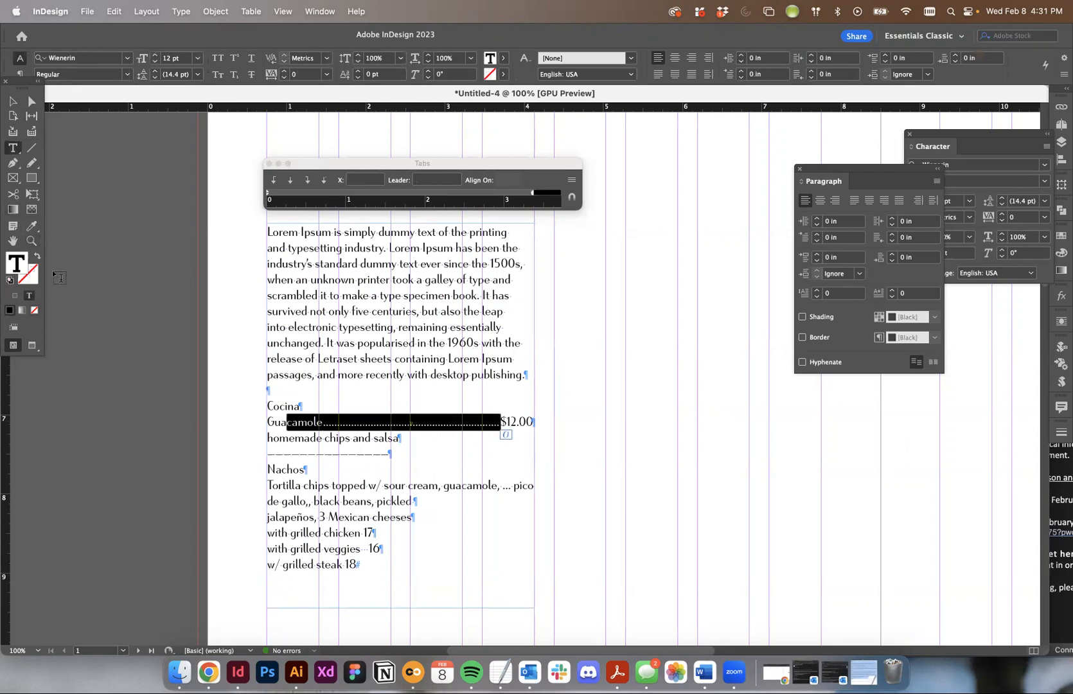
pyautogui.click(338, 483)
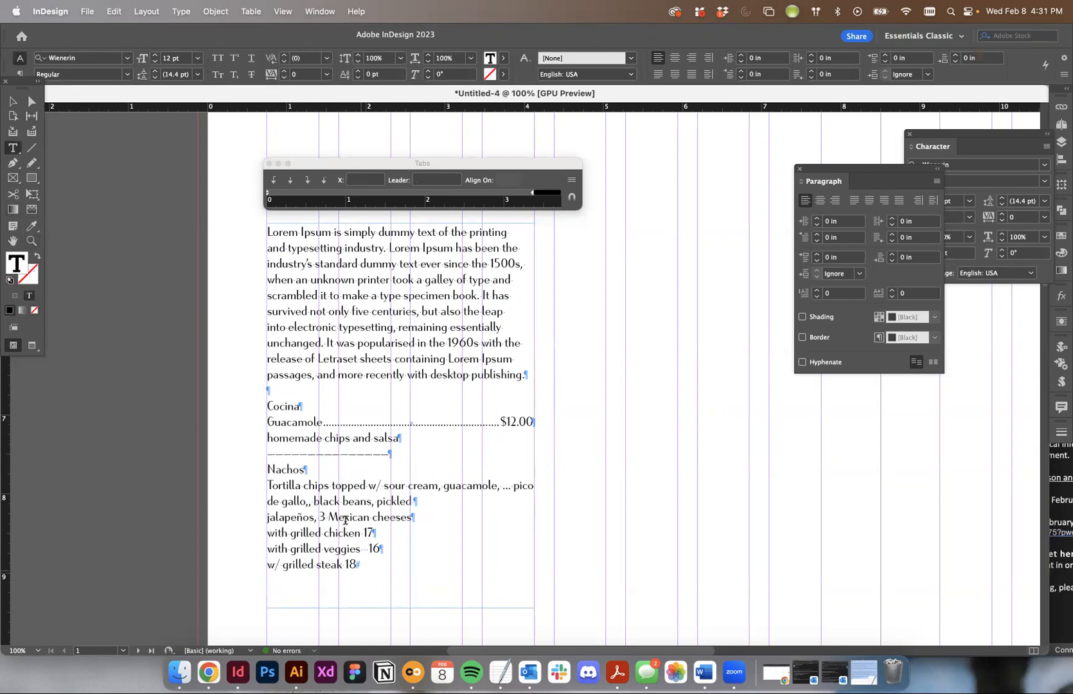
# - Add a tab and the price $17 after the Nachos heading
pyautogui.click(311, 469)
pyautogui.write('$17')
# - Copy the Guacamole line's tab and leader formatting to the Nachos line with the Eyedropper tool
pyautogui.hotkey('shift', 'alt', 'Left')
pyautogui.hotkey('shift', 'alt', 'Left')
pyautogui.click(32, 225)
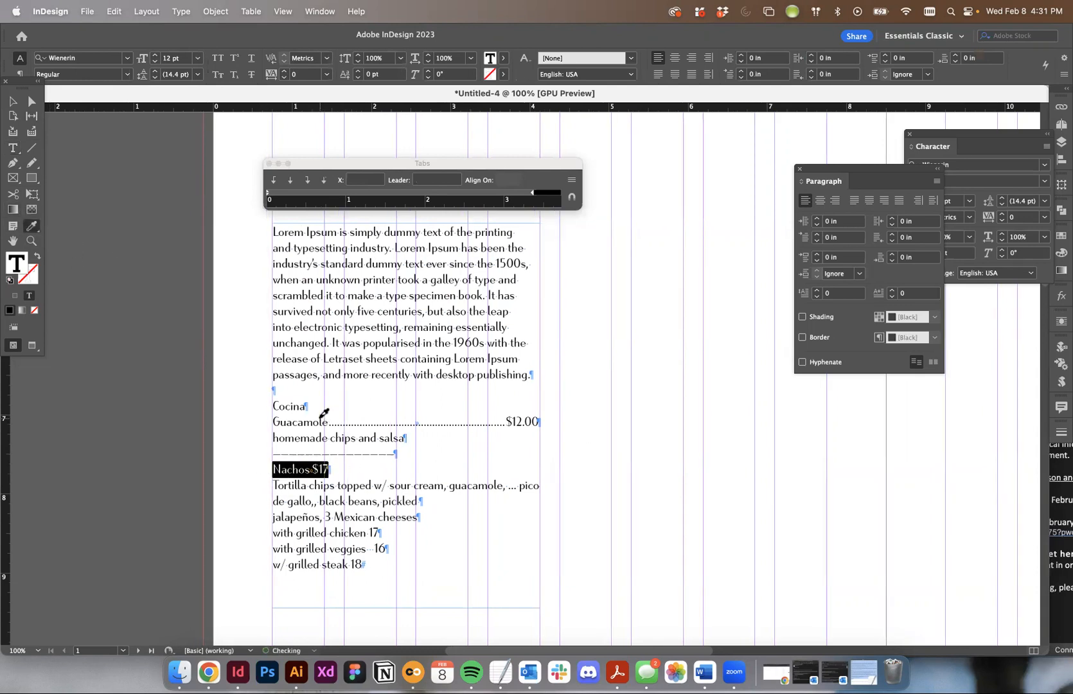
pyautogui.click(320, 421)
pyautogui.click(11, 103)
pyautogui.click(191, 257)
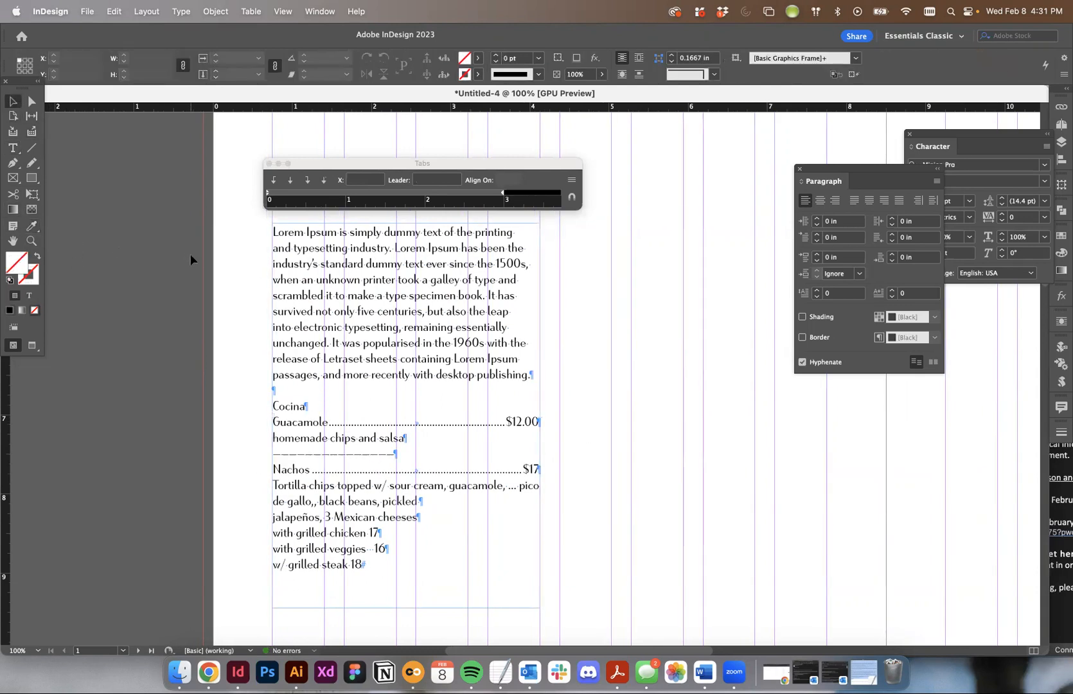